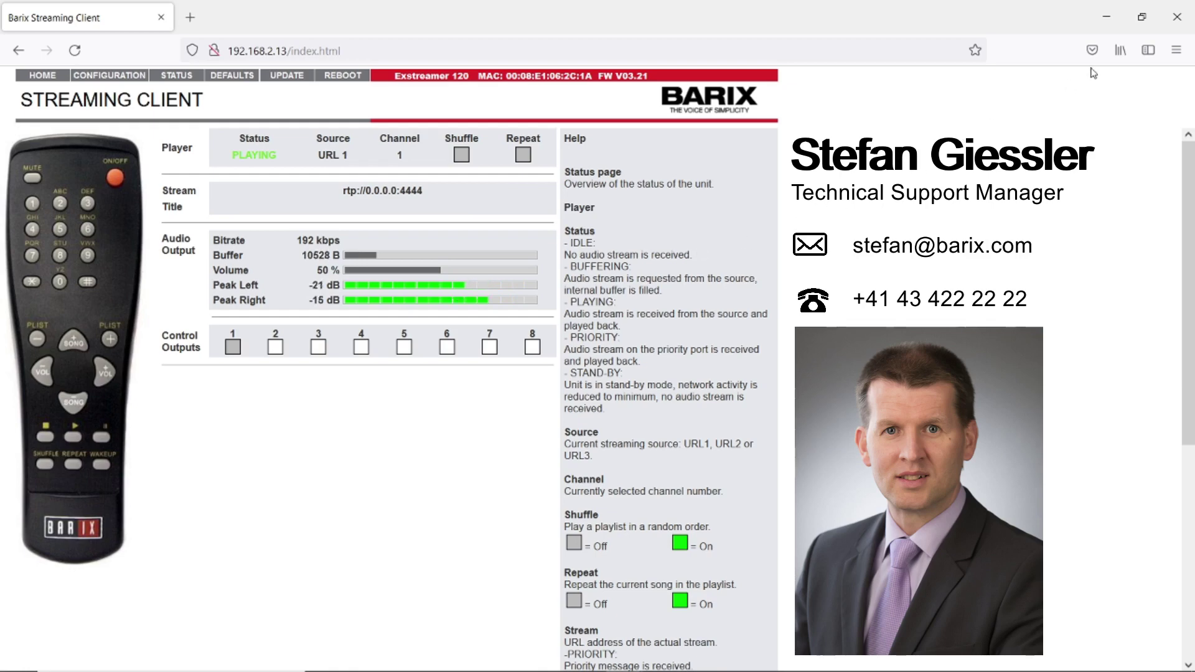
# Restore the browser, bring the Instreamer page to the front, and stop its encoding.
pyautogui.click(1141, 17)
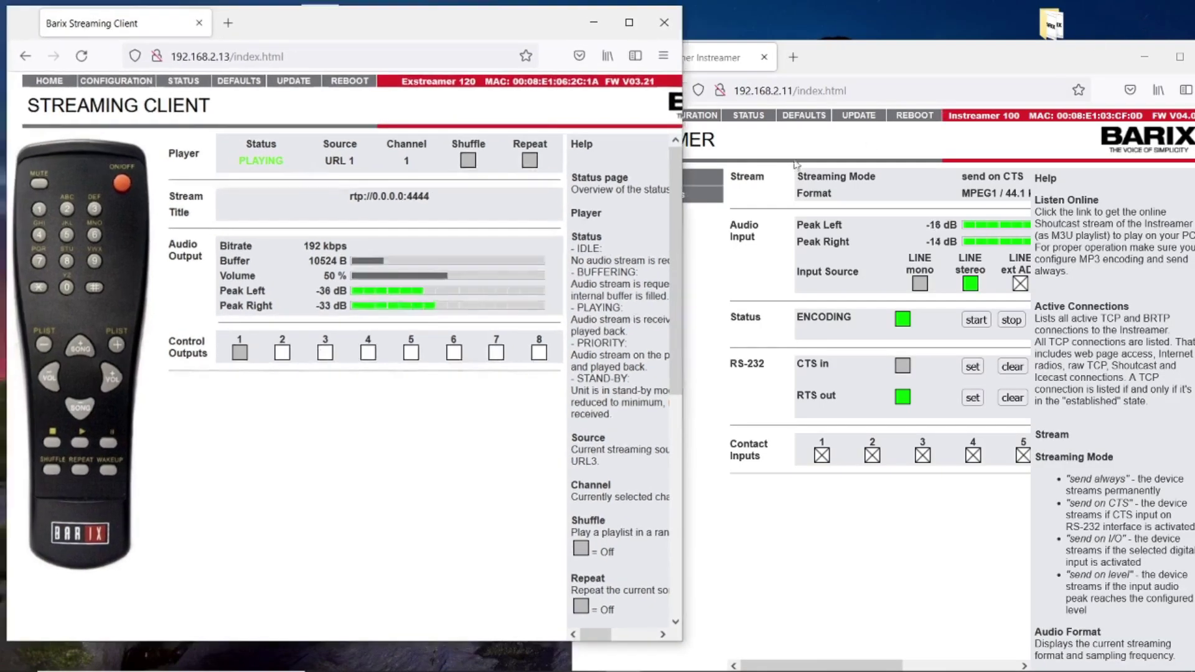
pyautogui.click(926, 57)
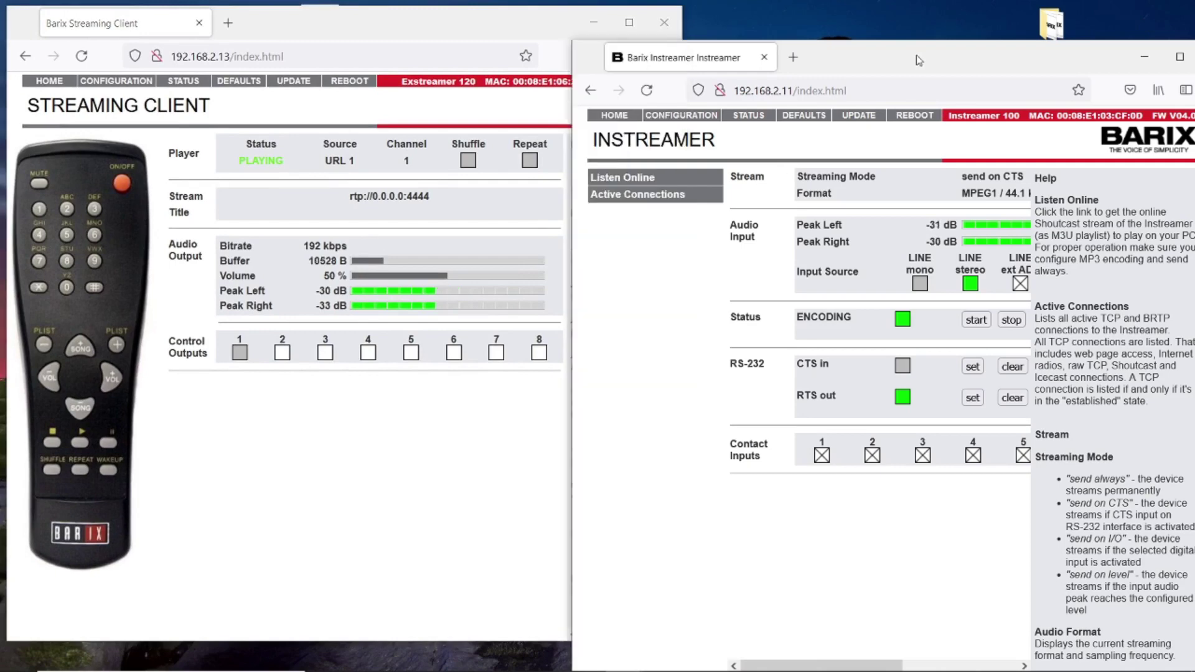
pyautogui.click(1013, 321)
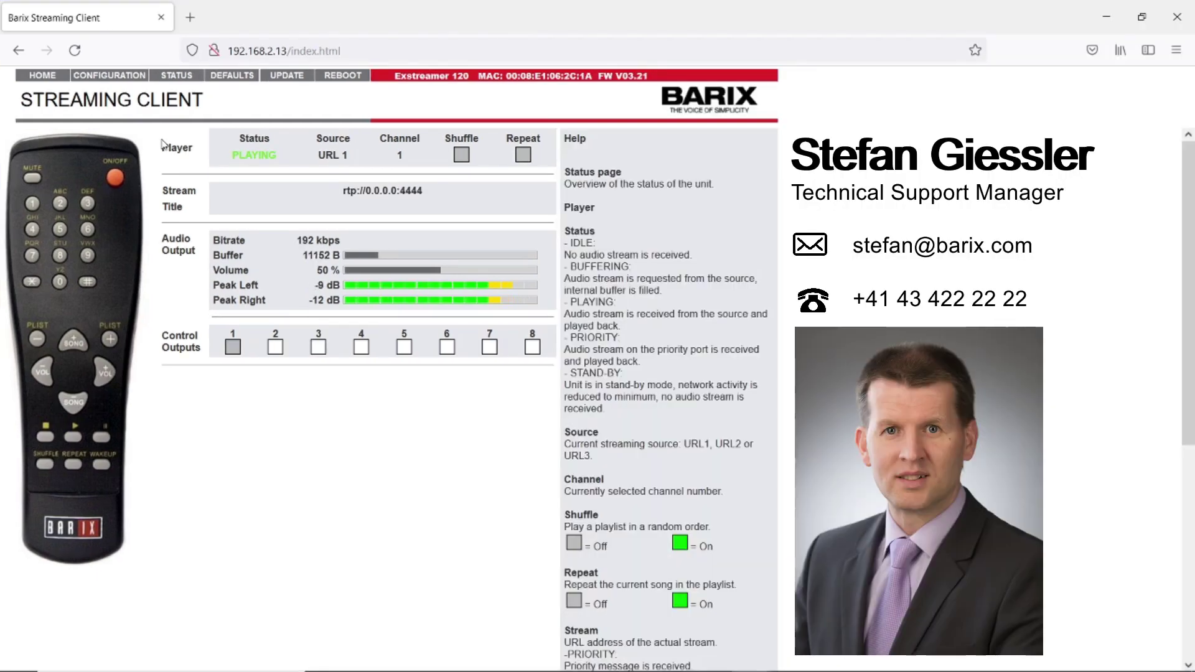
# Open the STATUS page and highlight the hardware, network, firmware and system status lines.
pyautogui.click(177, 76)
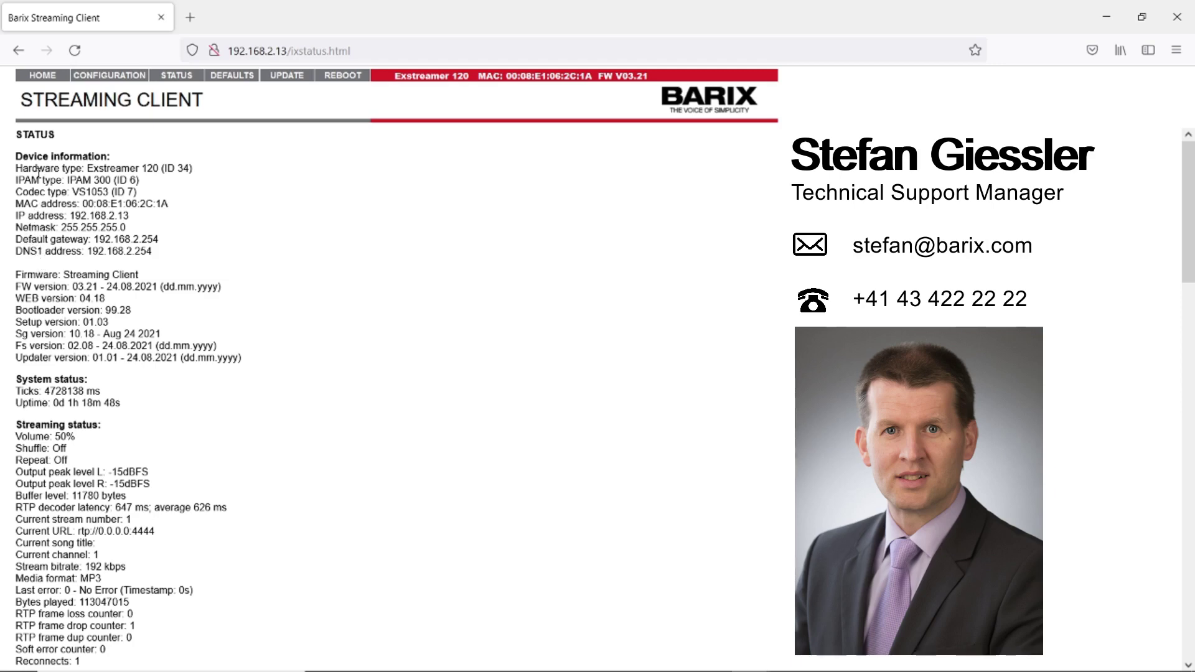
pyautogui.moveTo(17, 168); pyautogui.dragTo(179, 207)
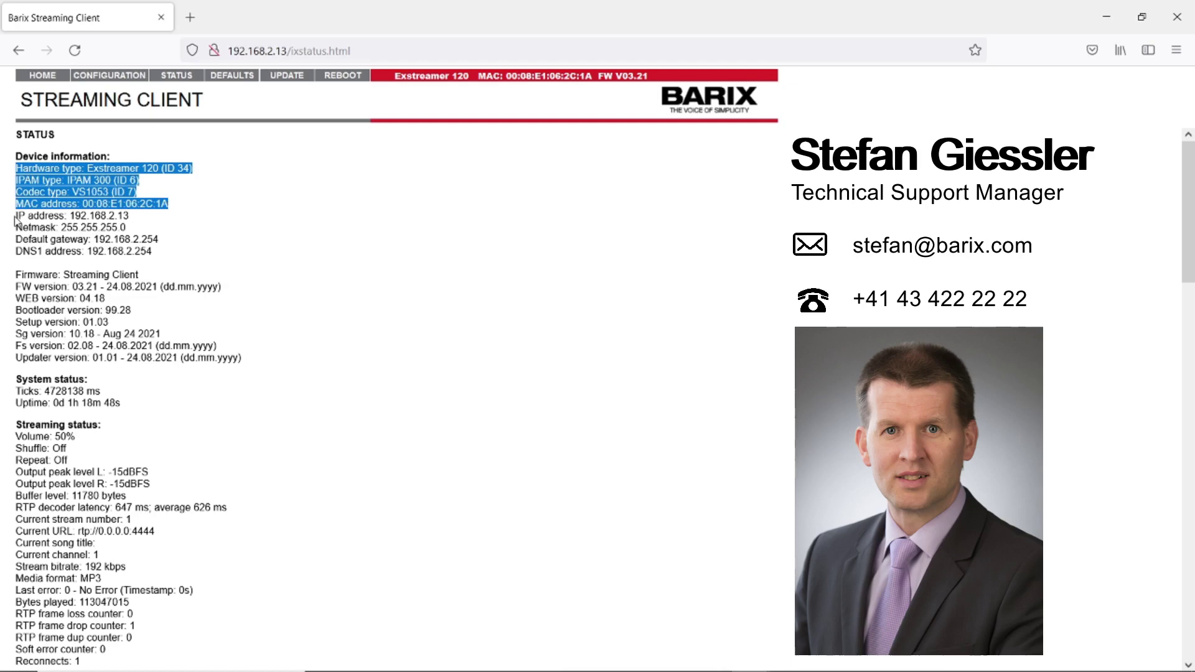
pyautogui.moveTo(17, 217); pyautogui.dragTo(164, 254)
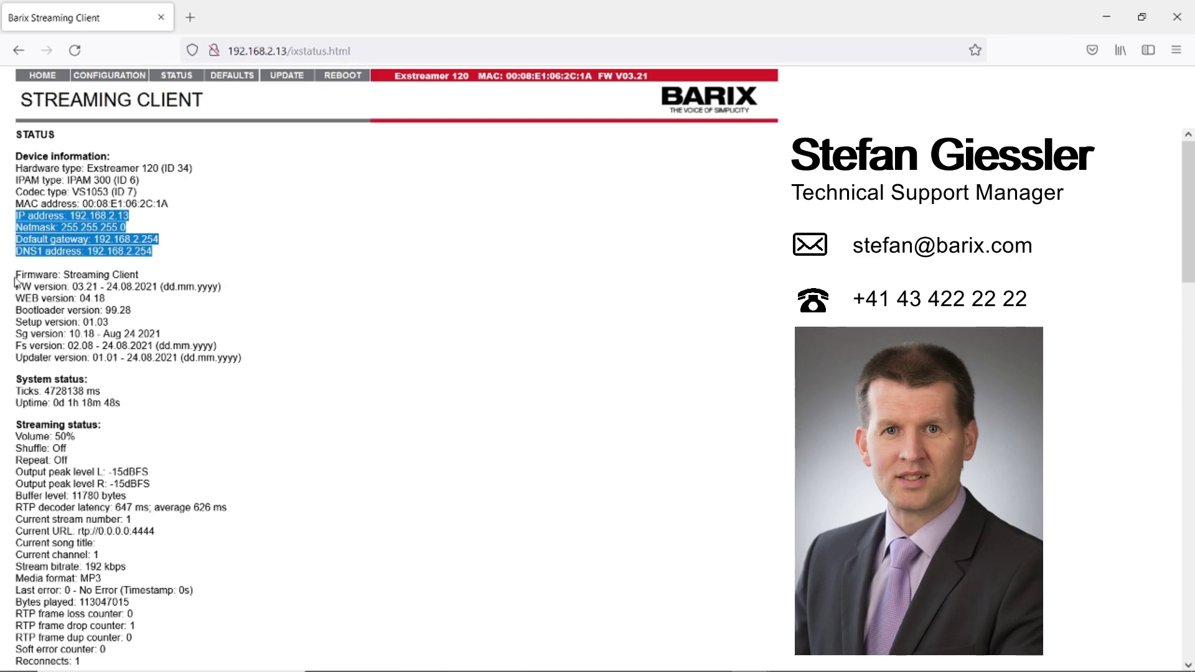
pyautogui.moveTo(15, 275); pyautogui.dragTo(91, 322)
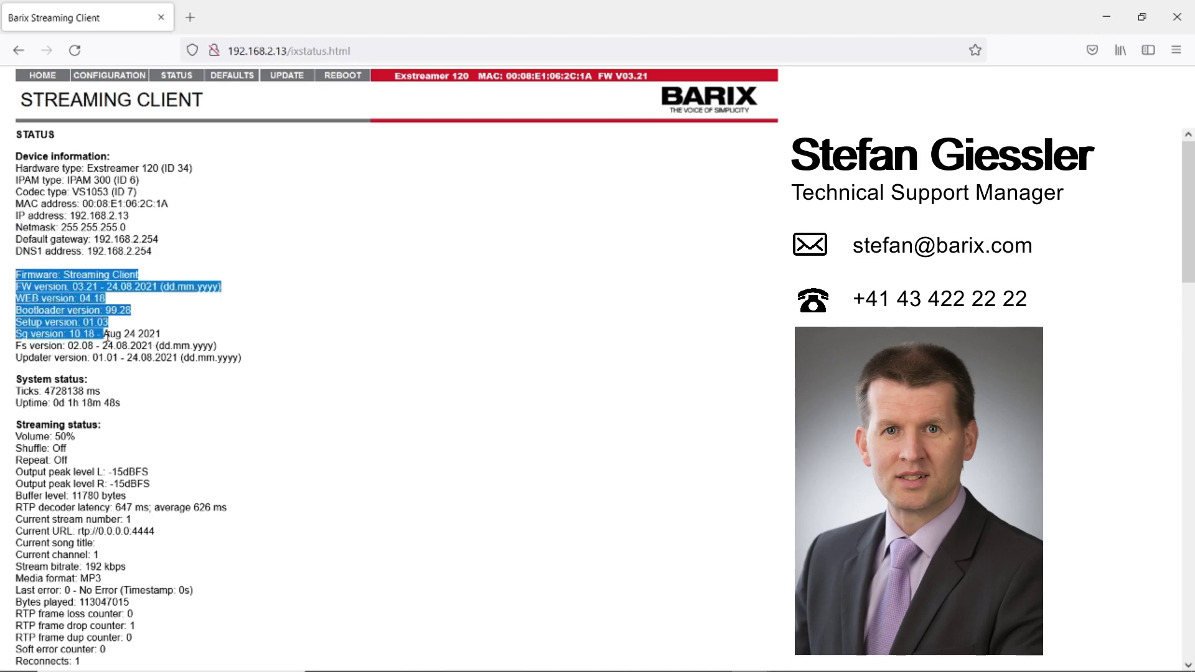
pyautogui.moveTo(106, 336); pyautogui.dragTo(252, 368)
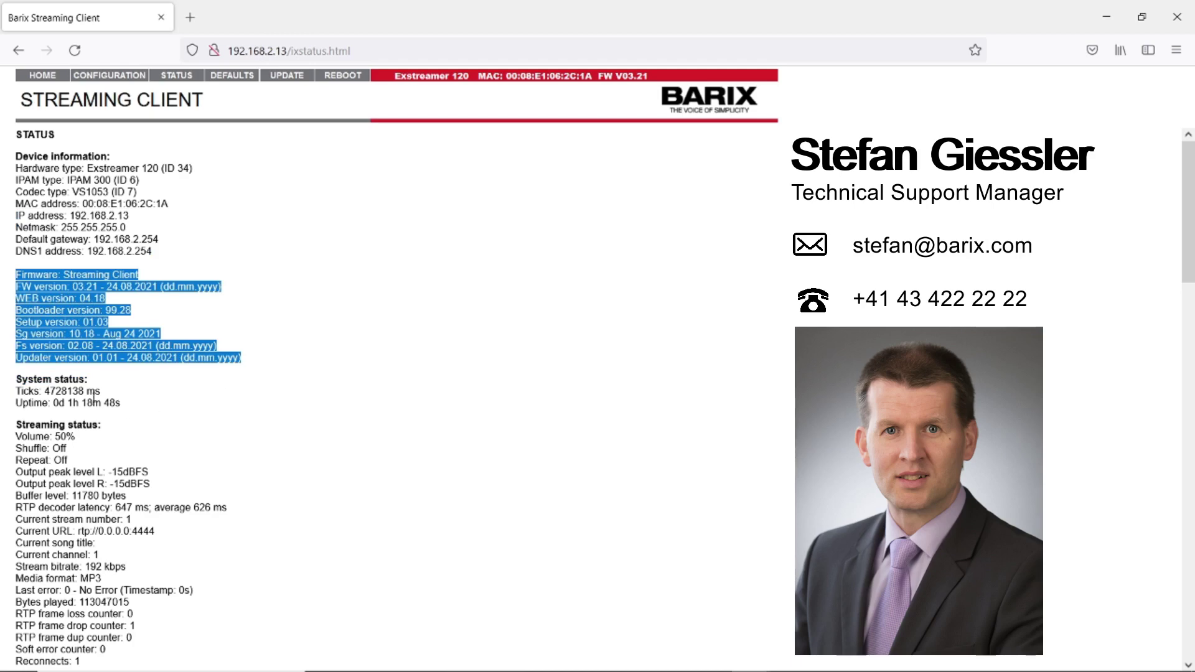
pyautogui.moveTo(15, 378); pyautogui.dragTo(135, 413)
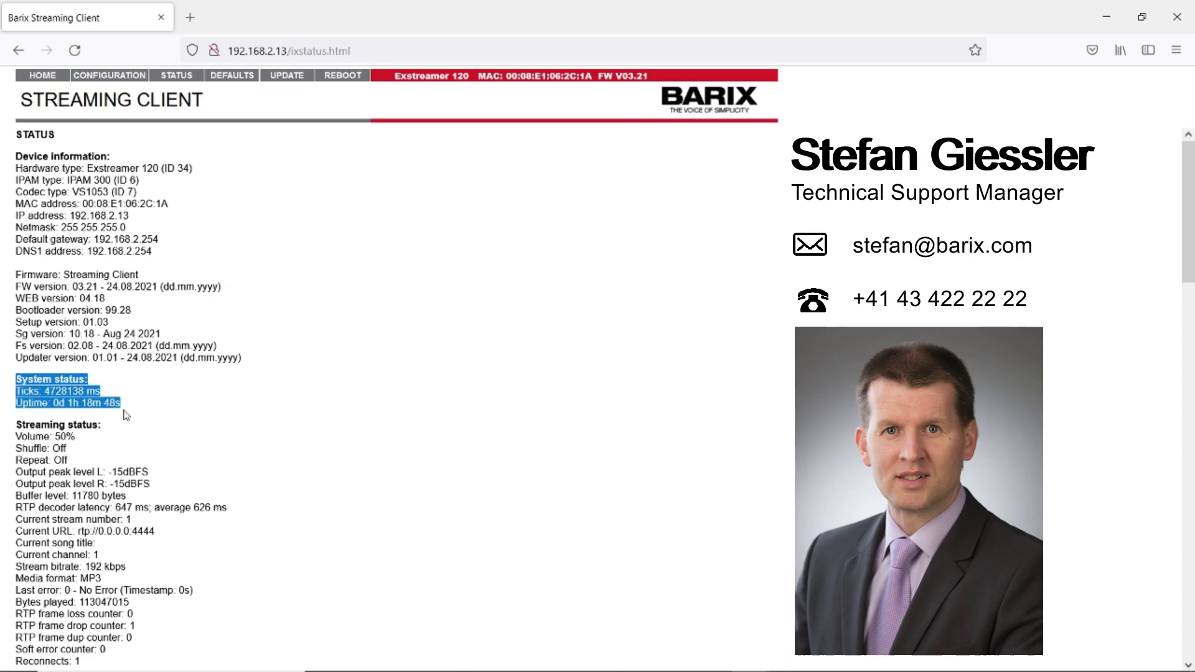
# Scroll down and highlight the Streaming status and IO State relay lines.
pyautogui.scroll(-4, 143, 391)
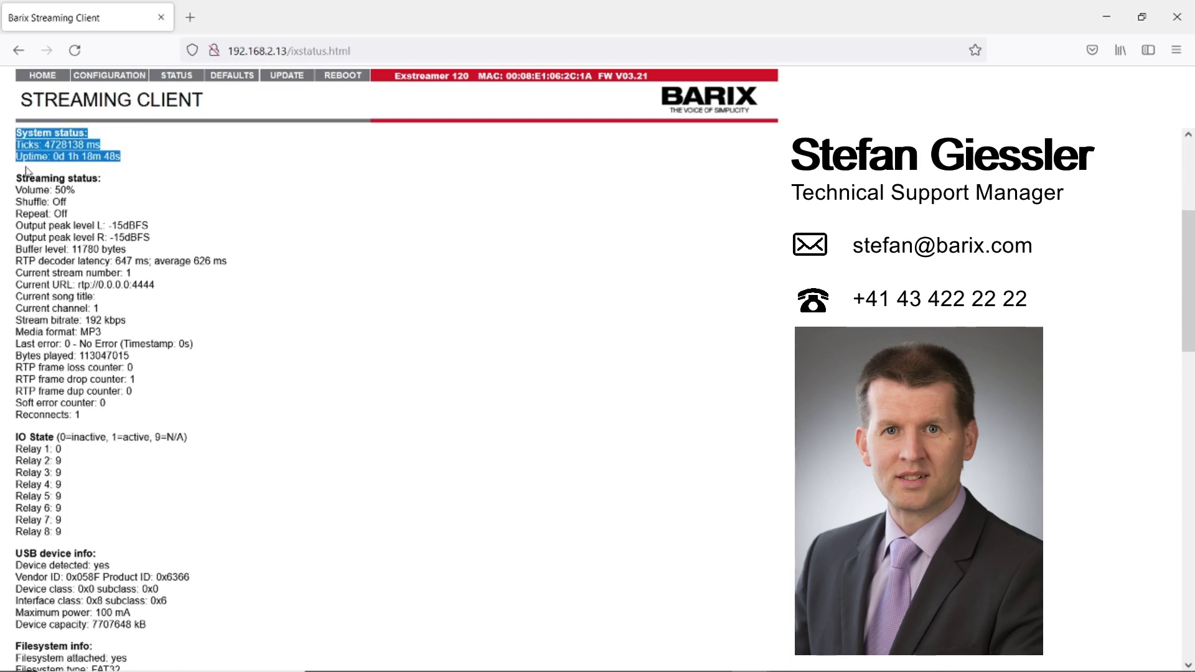
pyautogui.moveTo(17, 178); pyautogui.dragTo(153, 416)
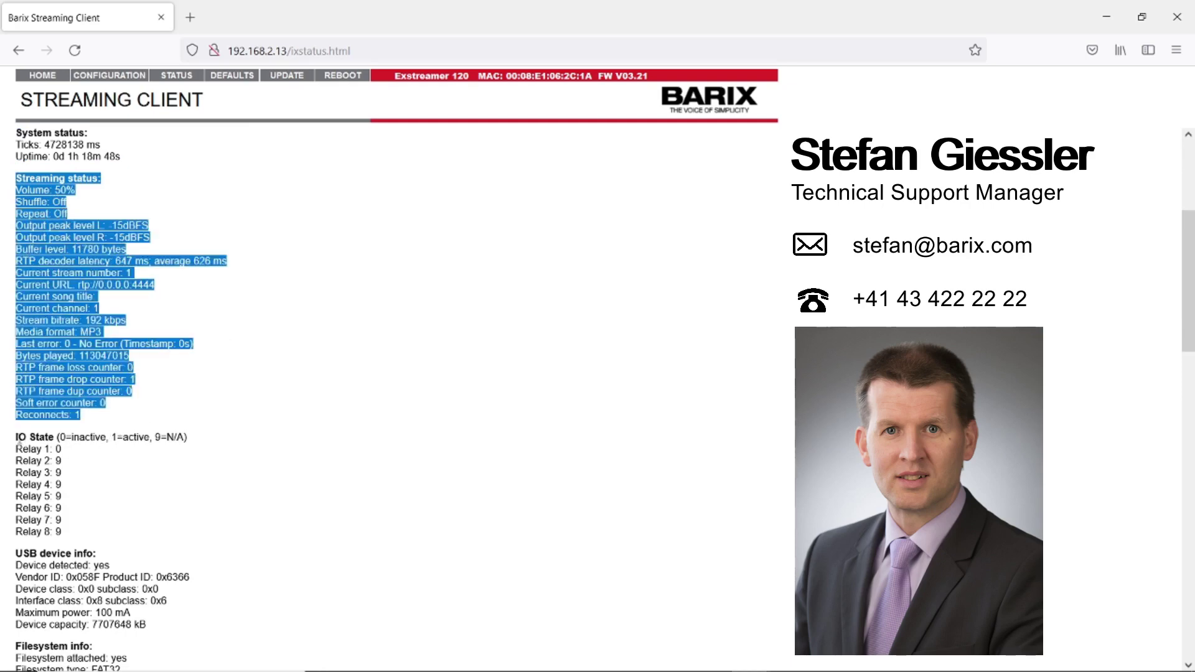
pyautogui.moveTo(18, 440); pyautogui.dragTo(82, 532)
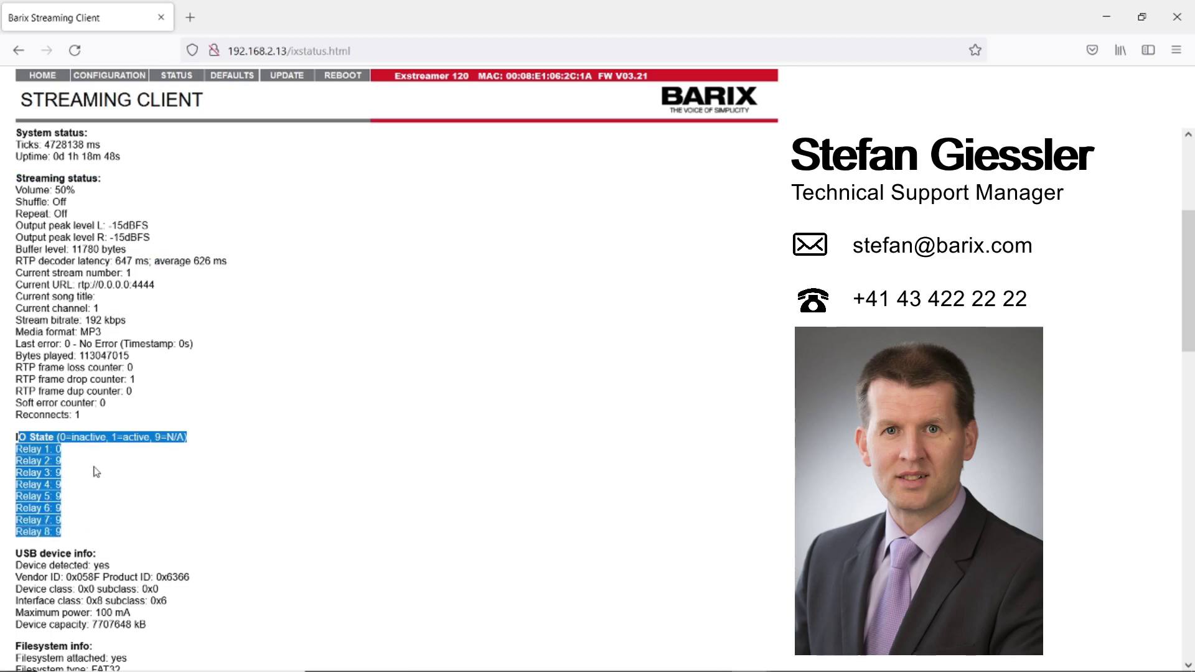
pyautogui.scroll(-4, 97, 472)
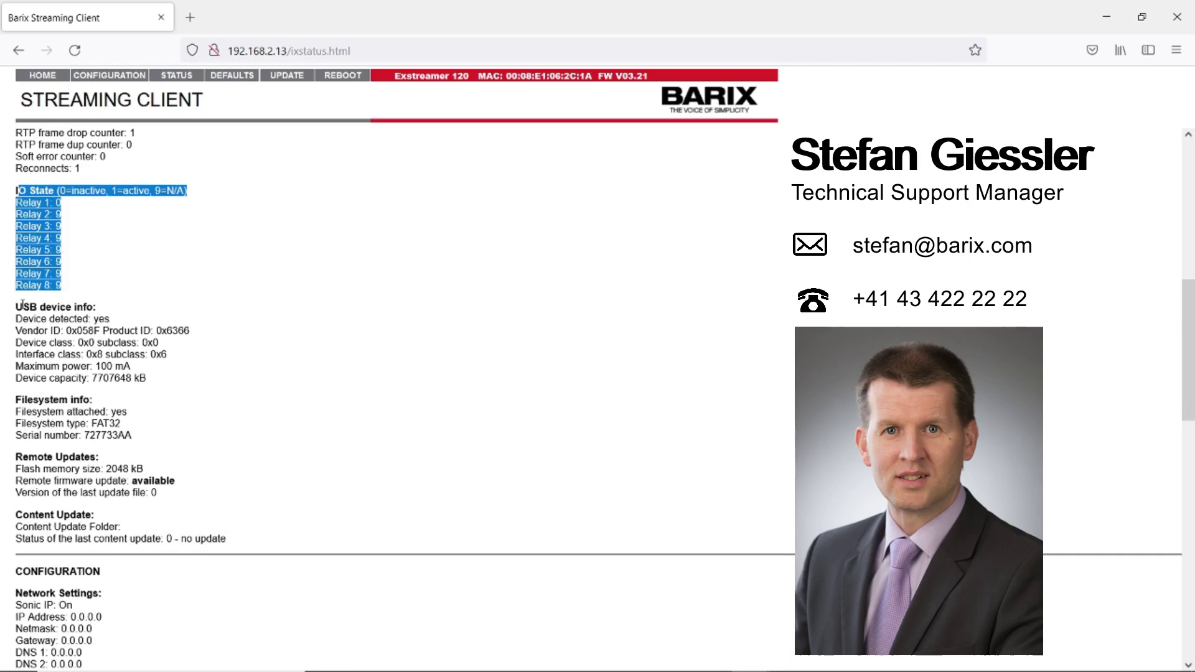
pyautogui.moveTo(16, 305); pyautogui.dragTo(135, 437)
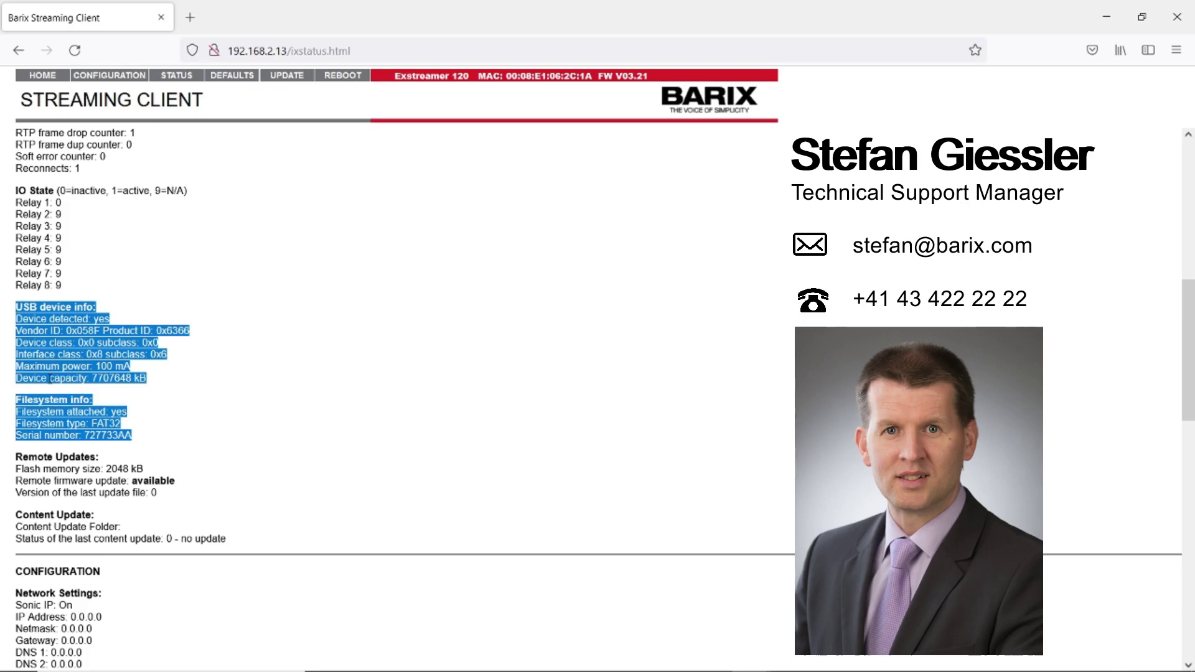
pyautogui.moveTo(35, 378); pyautogui.dragTo(156, 381)
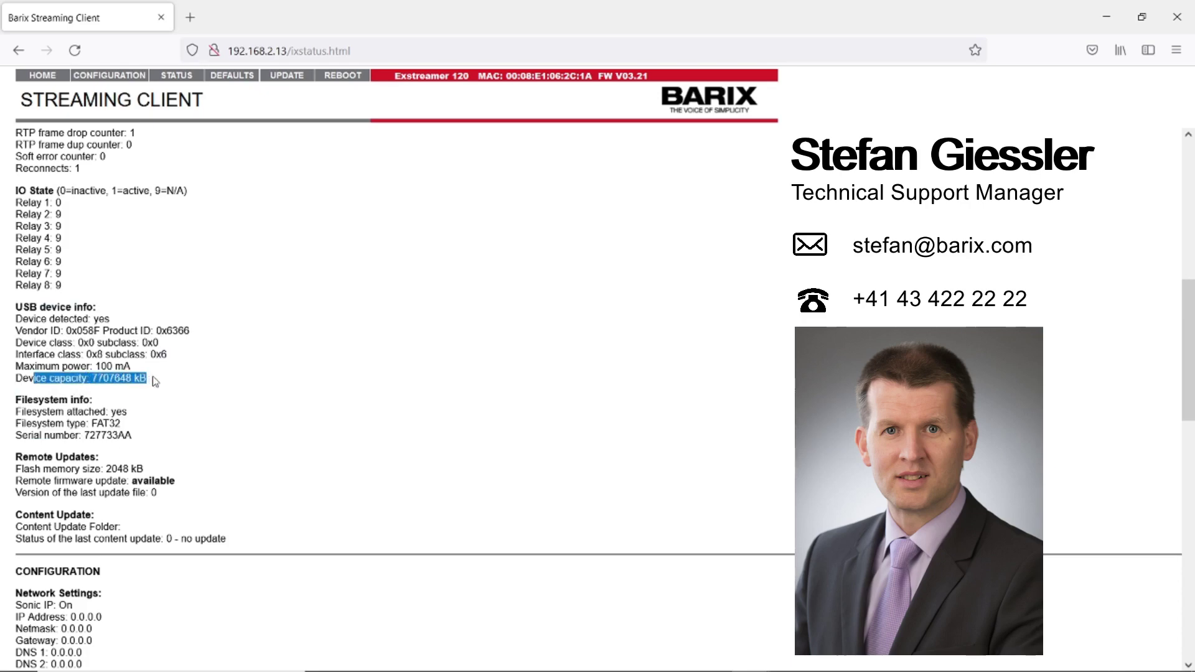
pyautogui.moveTo(48, 424); pyautogui.dragTo(130, 430)
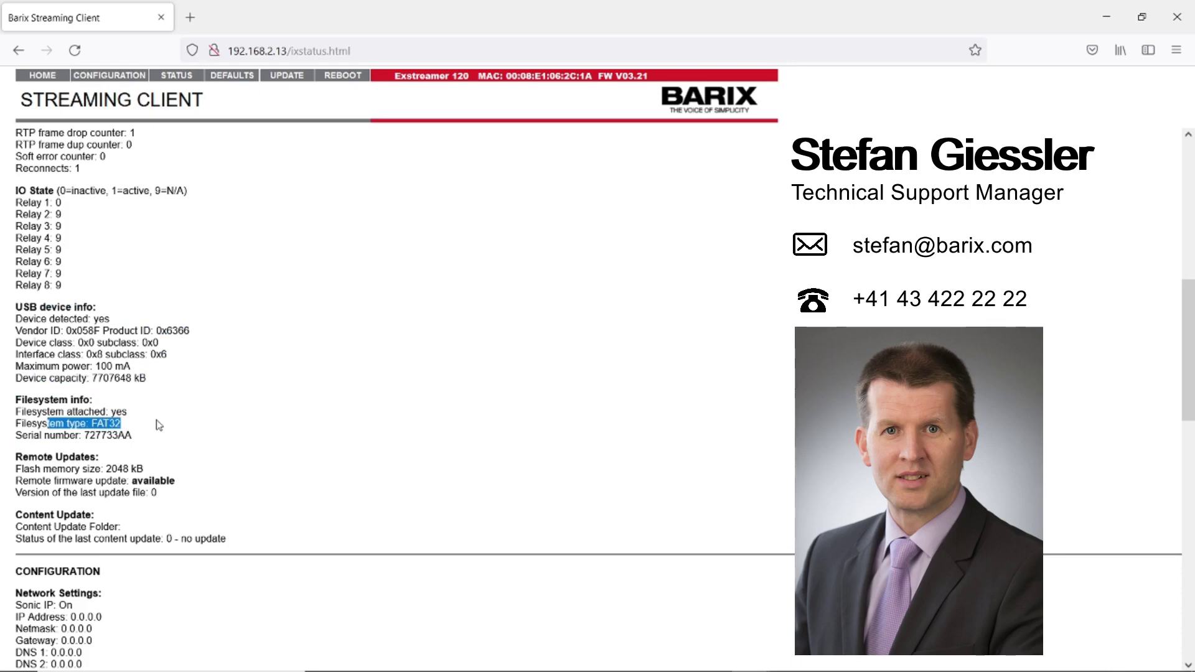
pyautogui.scroll(-4, 180, 435)
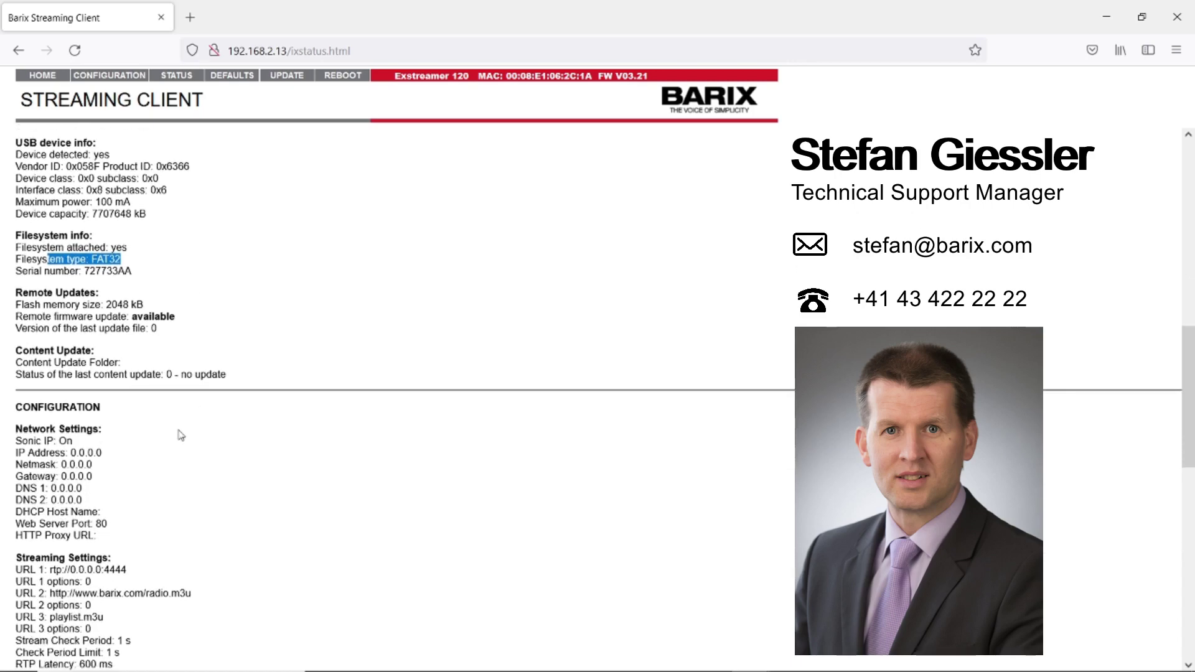
pyautogui.moveTo(47, 409); pyautogui.dragTo(227, 666)
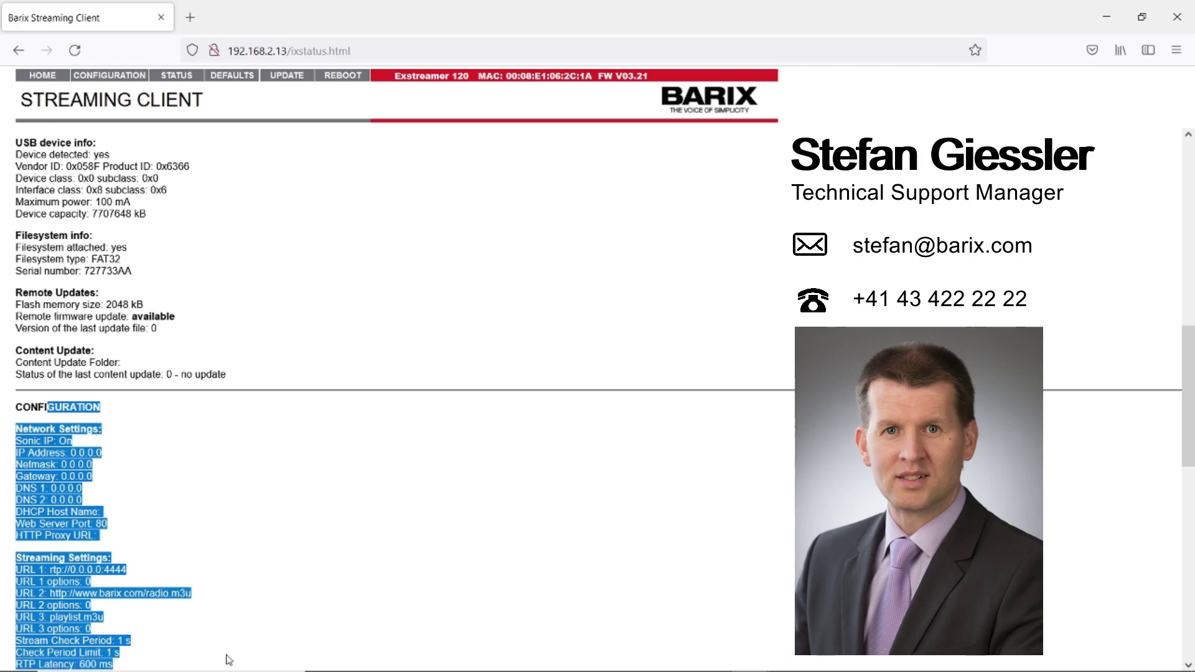
pyautogui.scroll(5, 296, 345)
pyautogui.scroll(1, 296, 345)
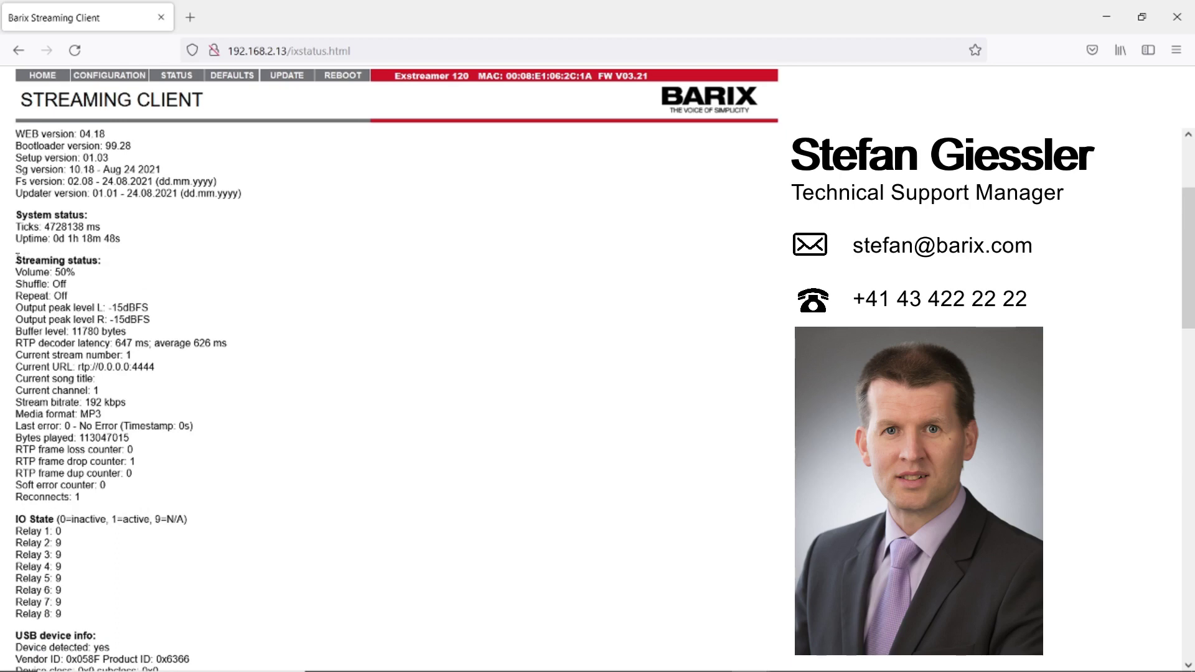
# Highlight the streaming buffer level, last error and RTP counters, then return HOME.
pyautogui.moveTo(18, 259); pyautogui.dragTo(116, 512)
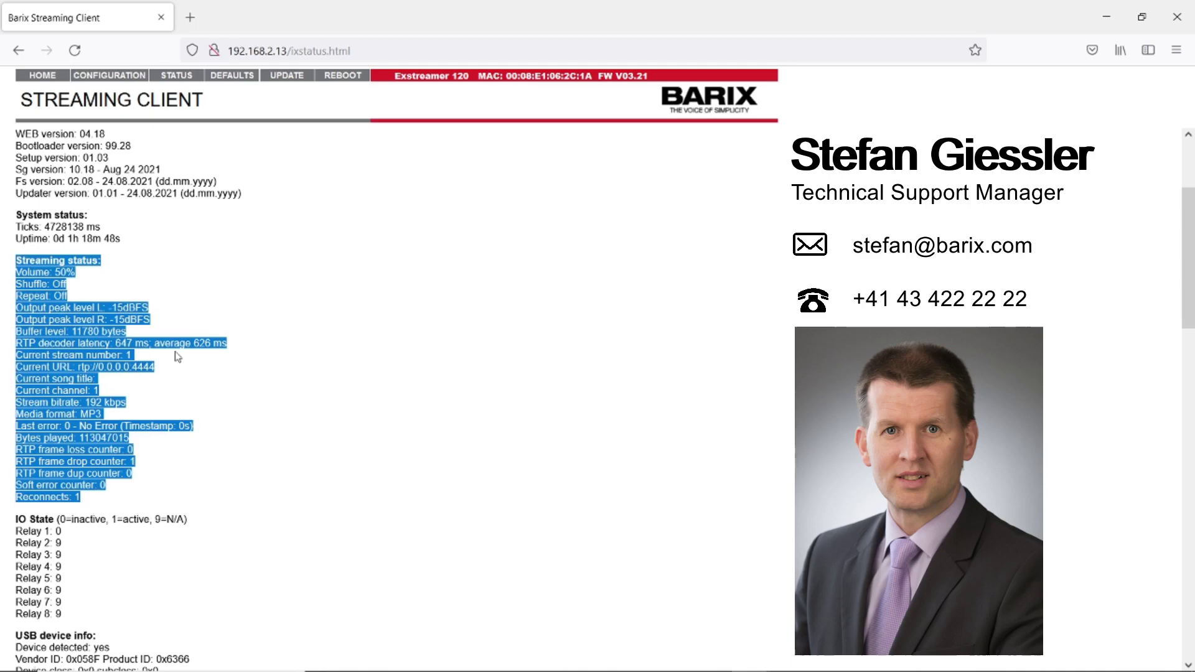
pyautogui.click(216, 322)
pyautogui.moveTo(127, 334); pyautogui.dragTo(38, 334)
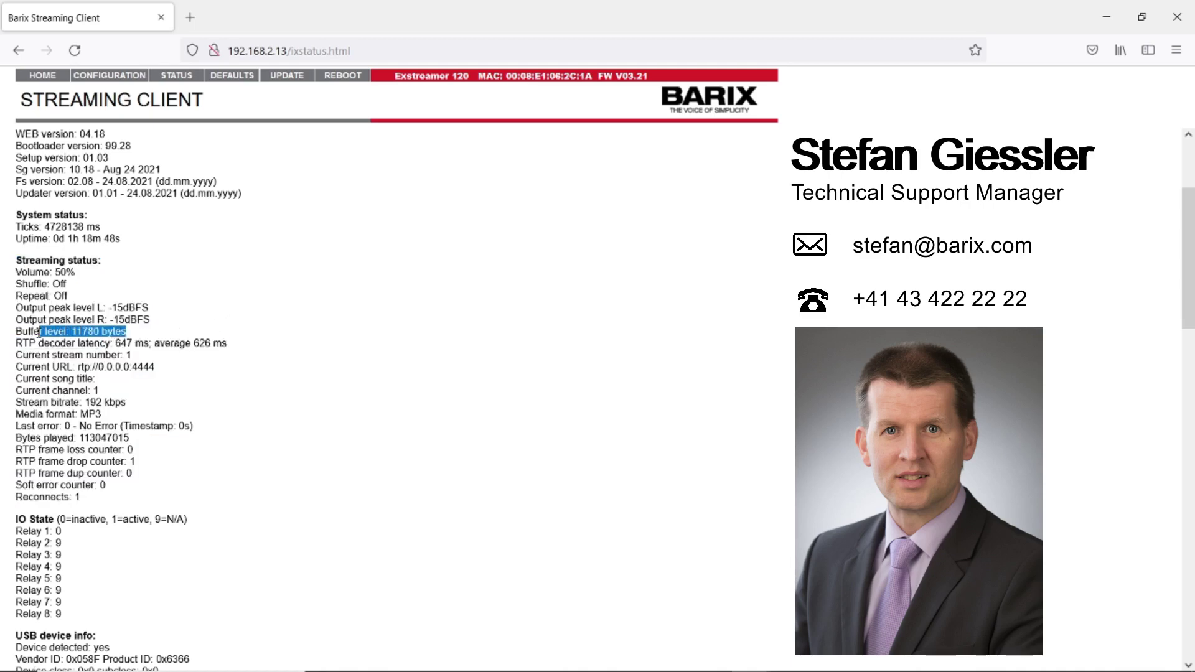
pyautogui.click(194, 429)
pyautogui.moveTo(195, 433); pyautogui.dragTo(35, 427)
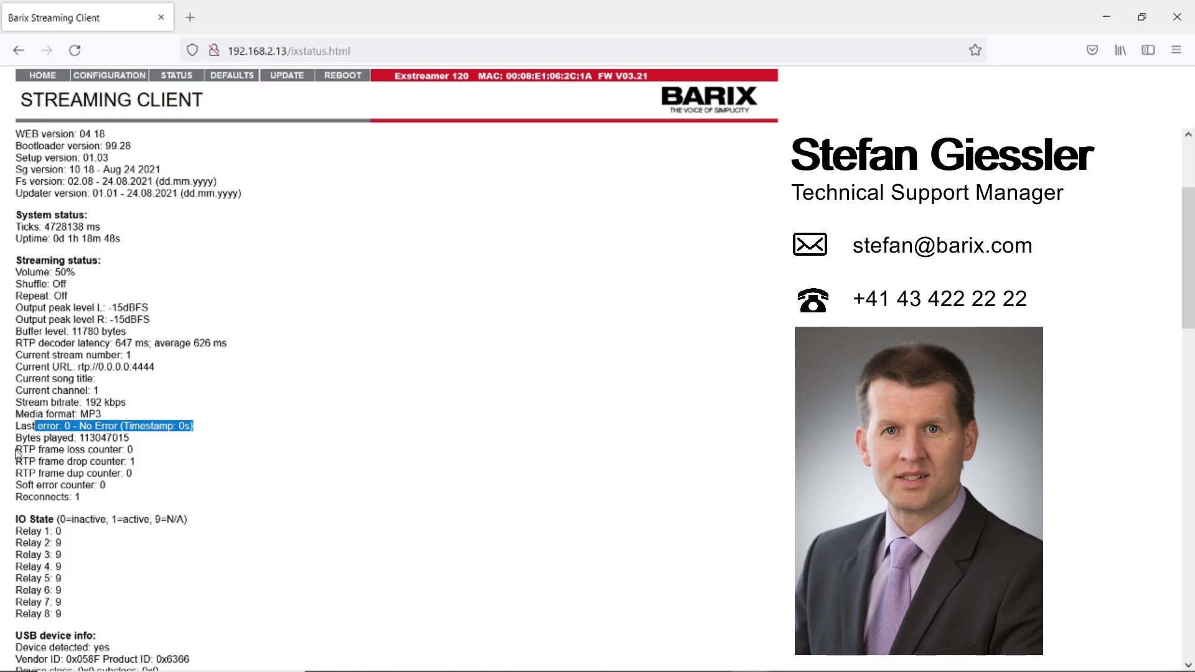
pyautogui.moveTo(16, 451); pyautogui.dragTo(143, 481)
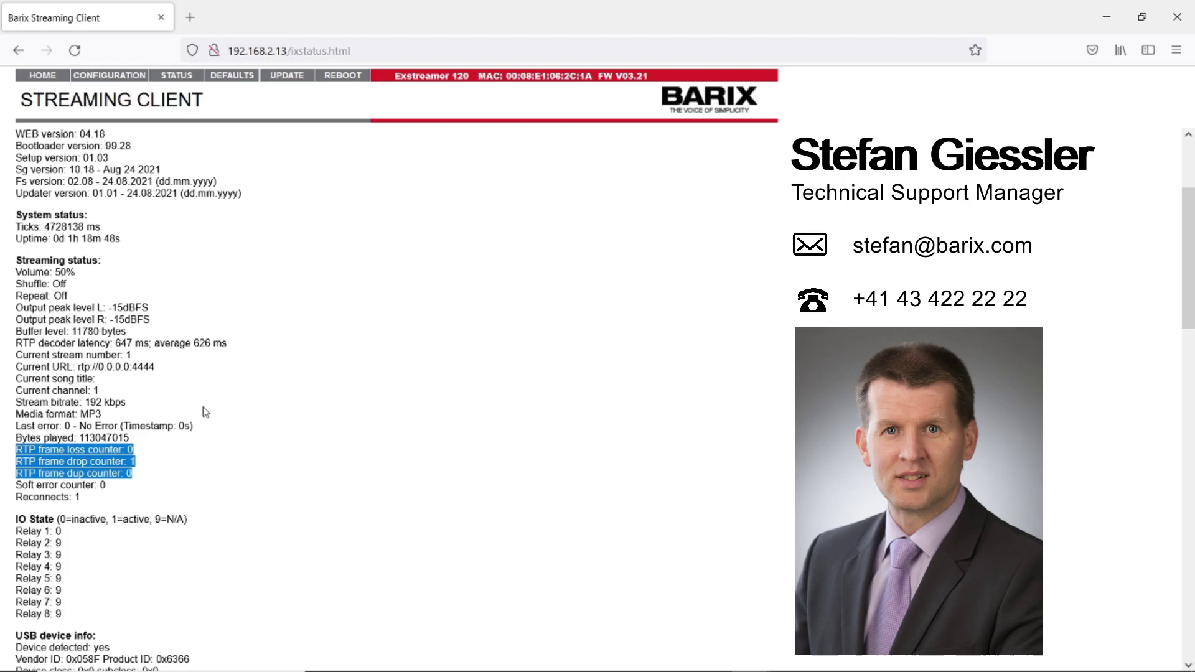
pyautogui.click(42, 77)
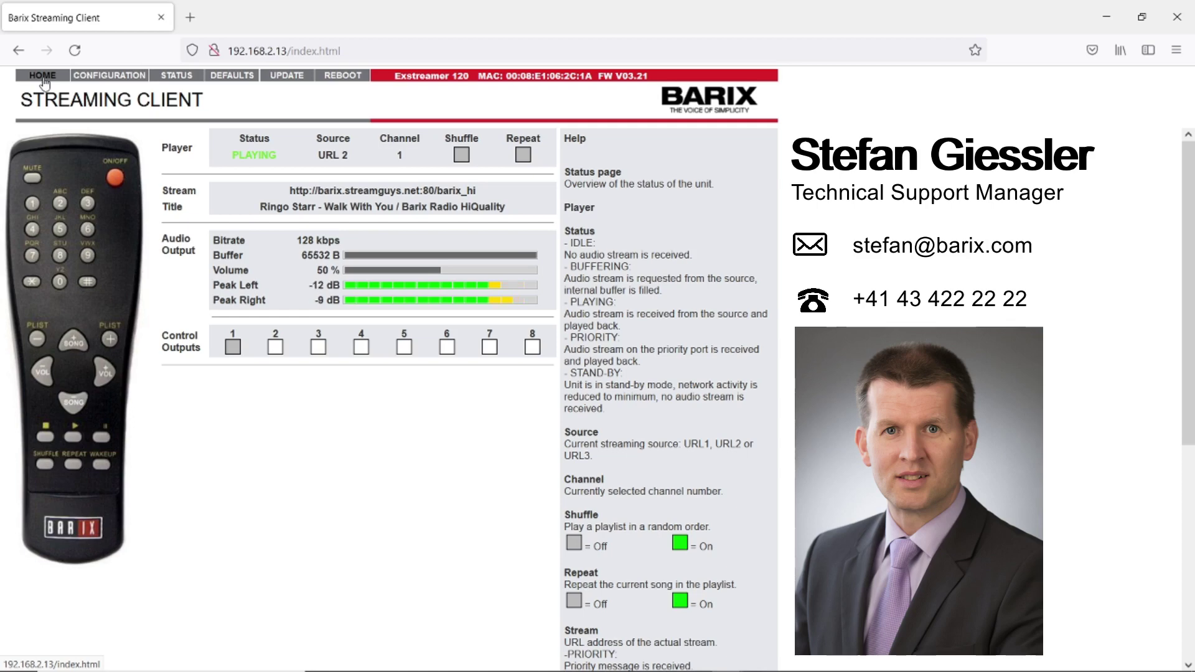
# Open Advanced Settings > Security and confirm the SNMP RO Community field is empty.
pyautogui.click(112, 77)
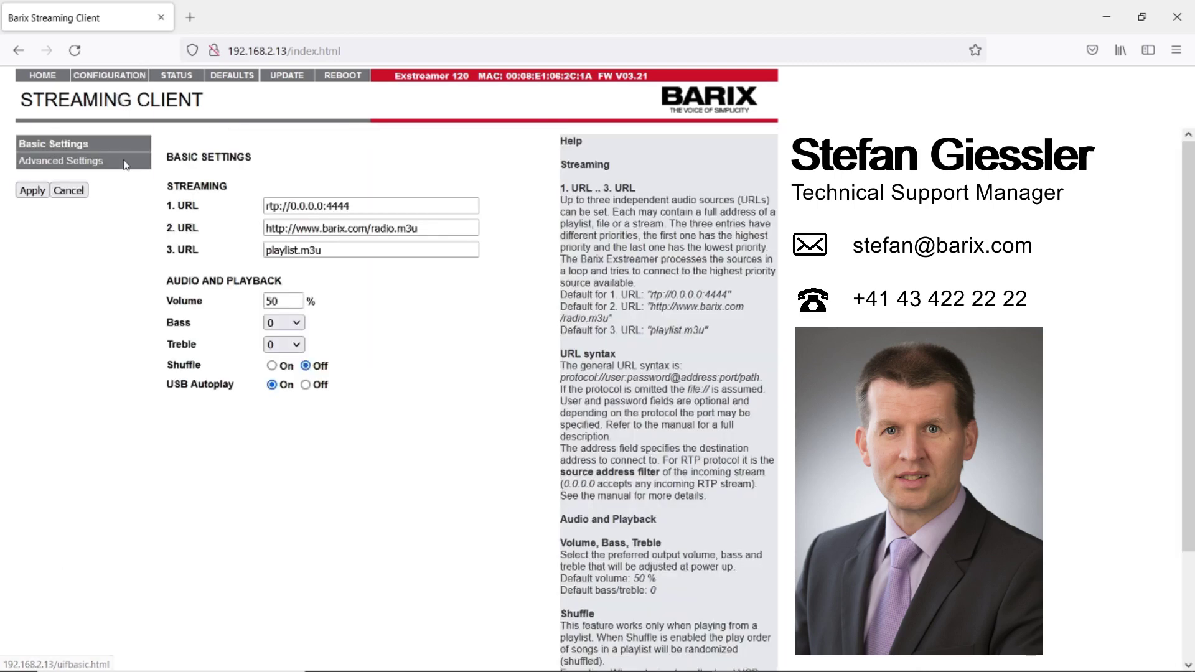
pyautogui.click(90, 166)
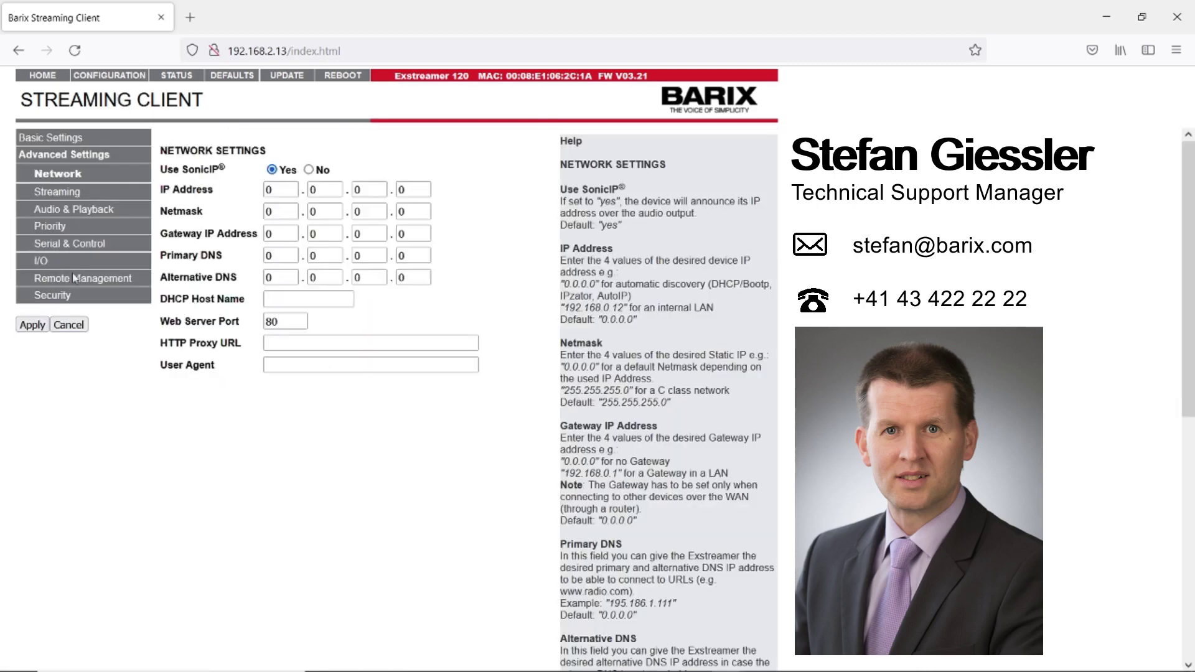
pyautogui.click(60, 297)
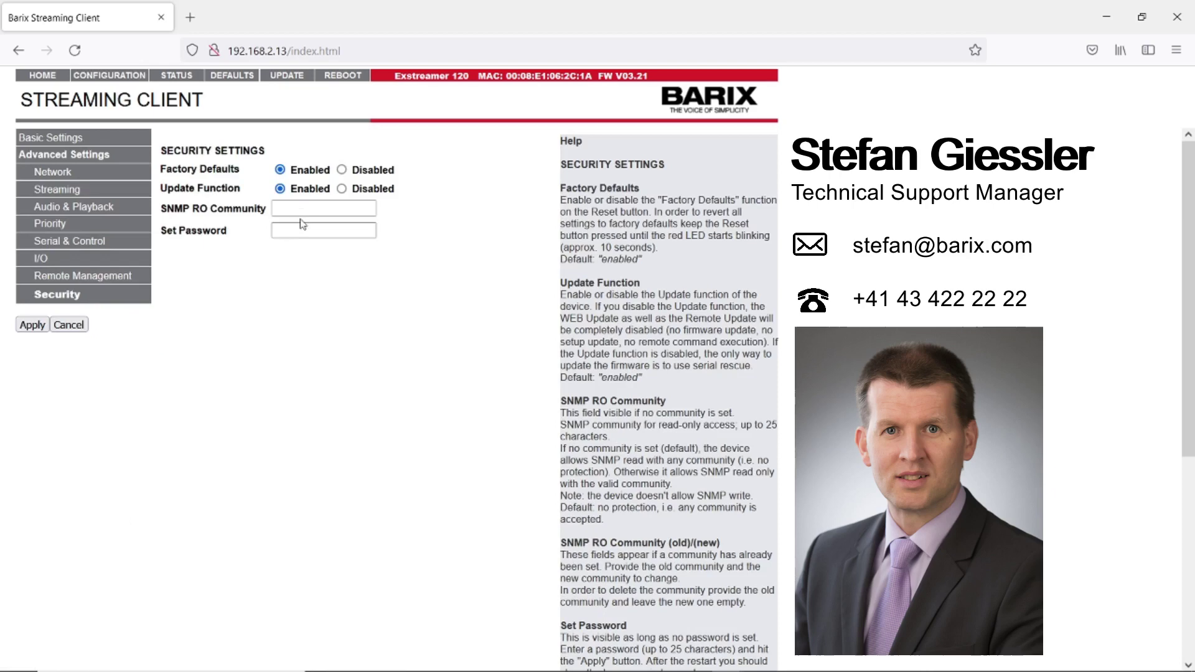
pyautogui.click(282, 205)
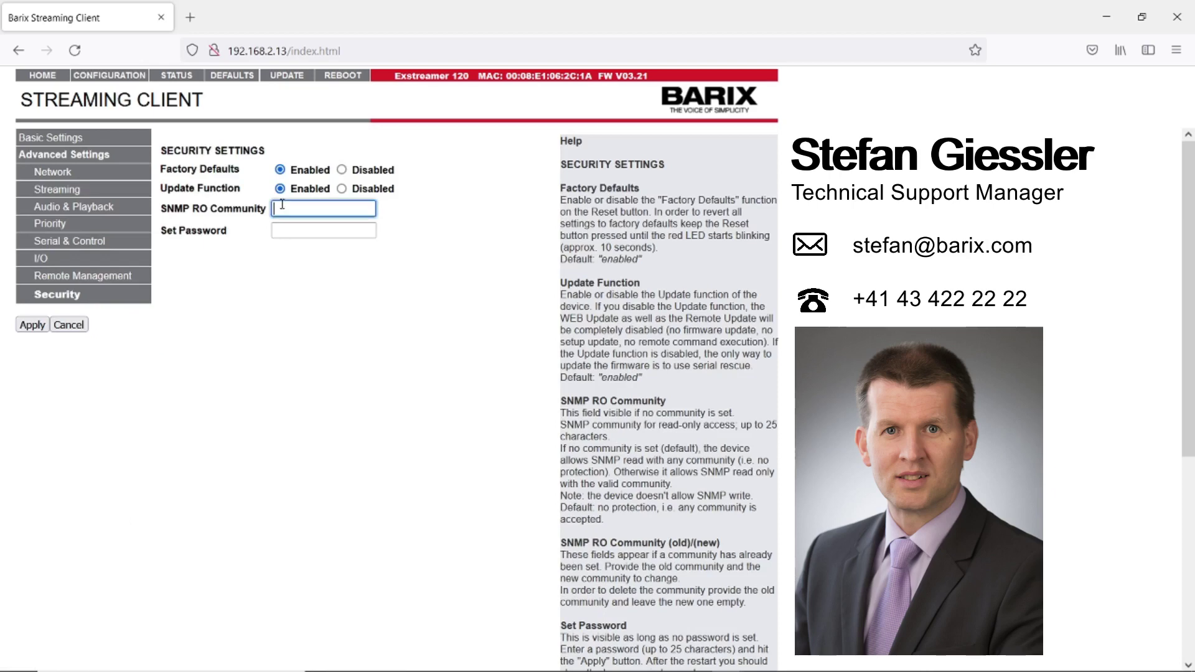
# Minimise the browser, select BARIXAUDIOSNMP.MIB in update_rescue, then minimise Explorer.
pyautogui.click(1109, 21)
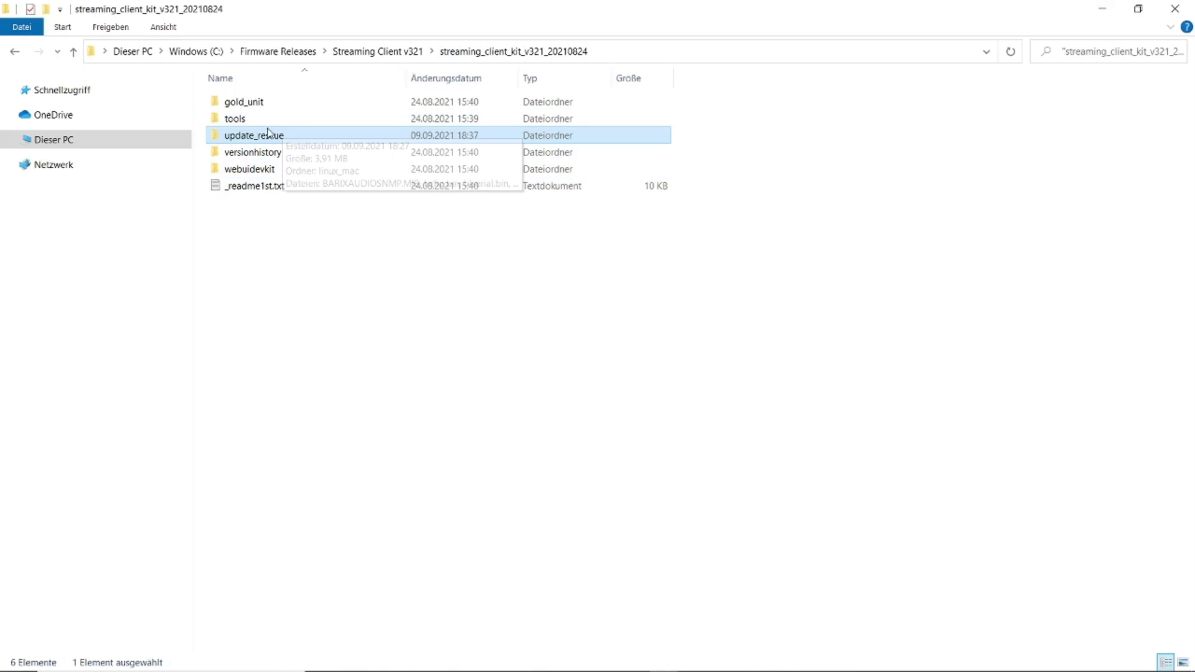
pyautogui.doubleClick(252, 137)
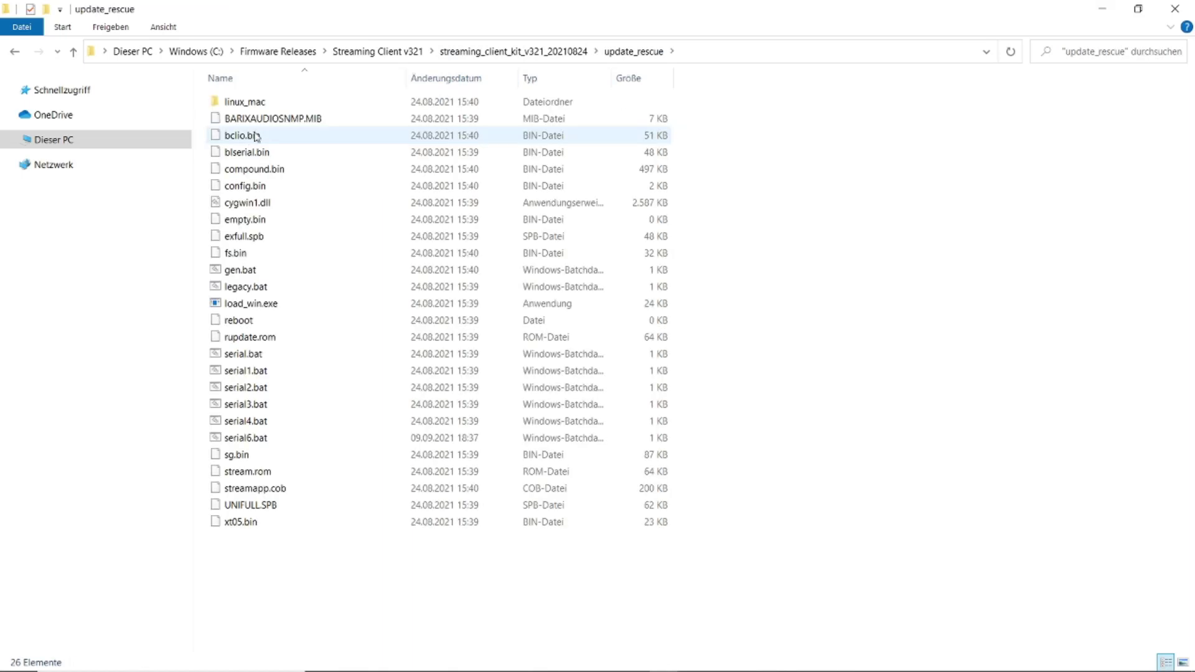
pyautogui.click(264, 123)
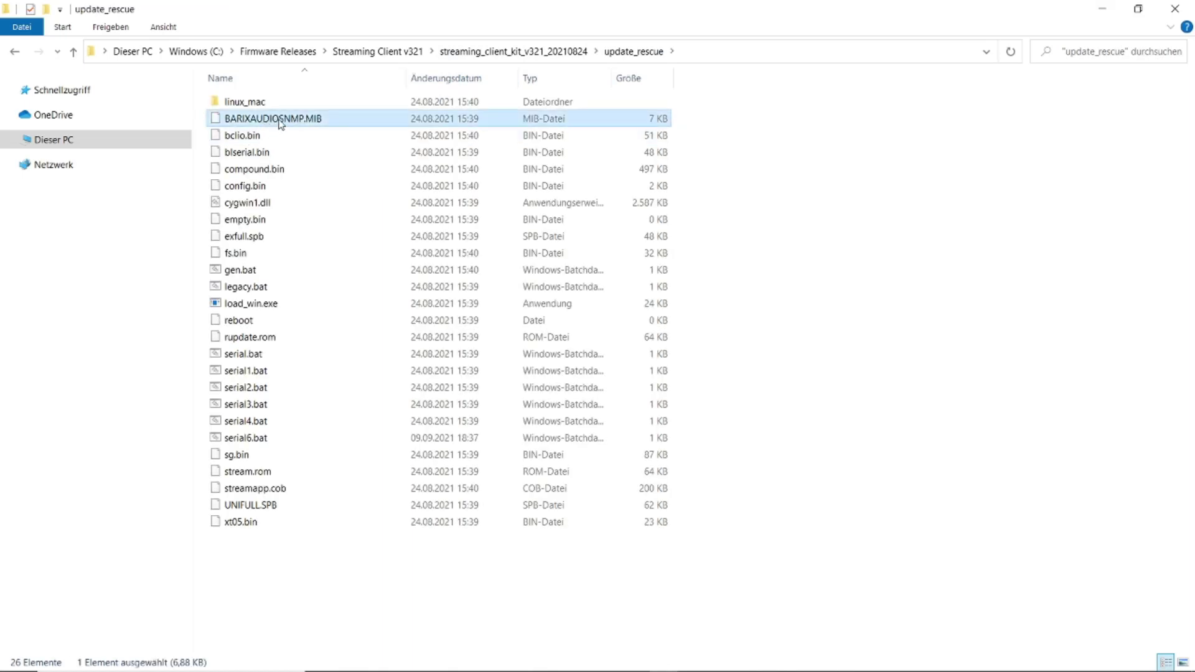
pyautogui.moveTo(265, 124)
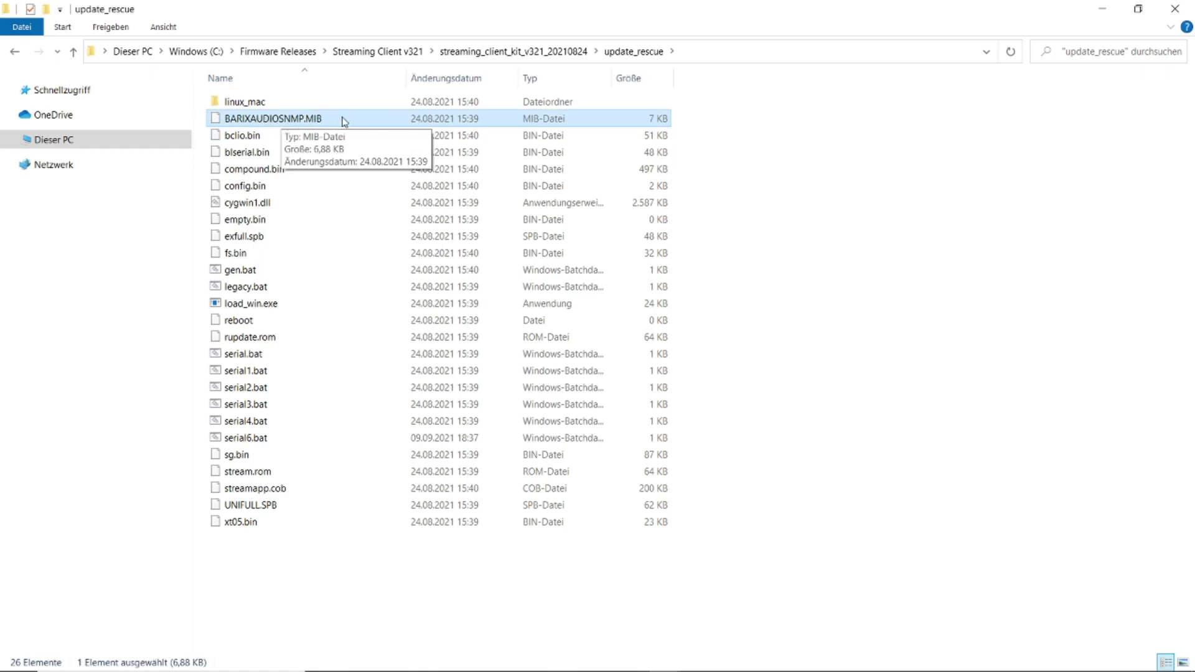
pyautogui.click(1103, 12)
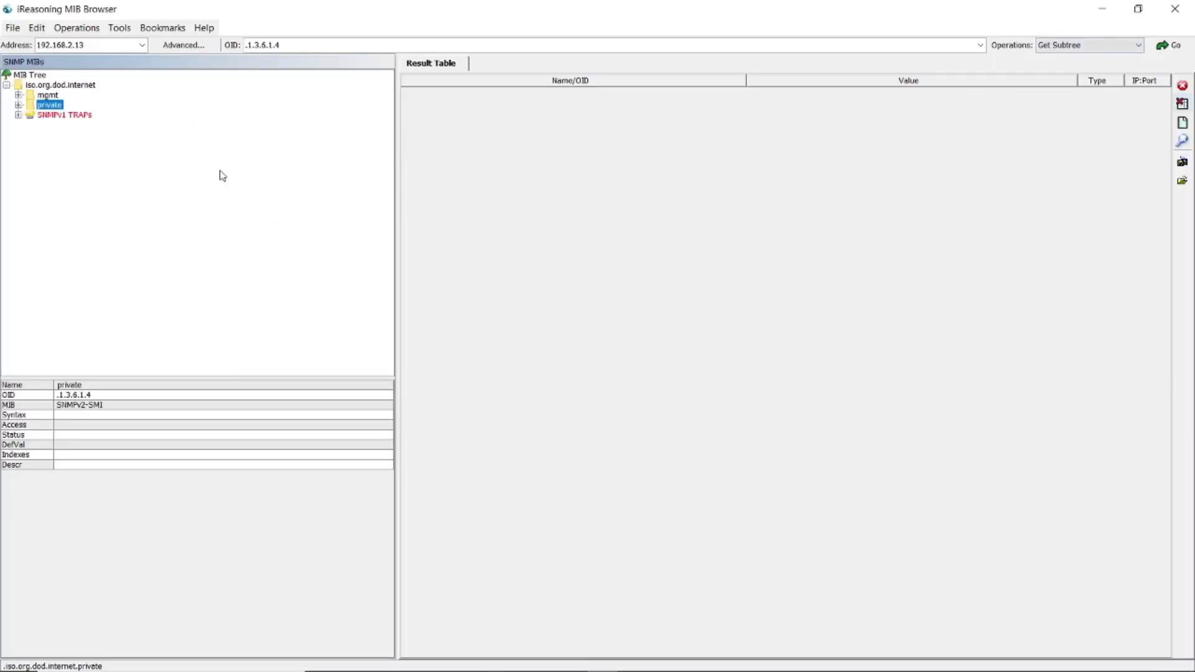
# Run a Get Subtree walk of the mgmt node (.1.3.6.1.2) on 192.168.2.13.
pyautogui.click(47, 97)
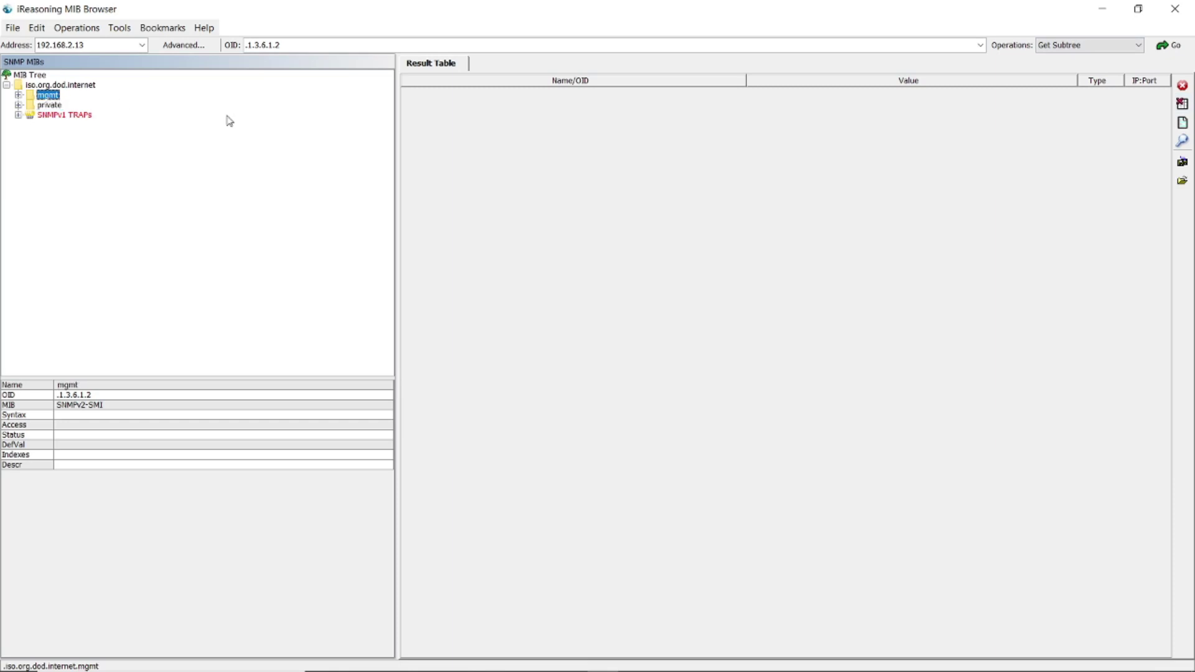
pyautogui.click(1176, 50)
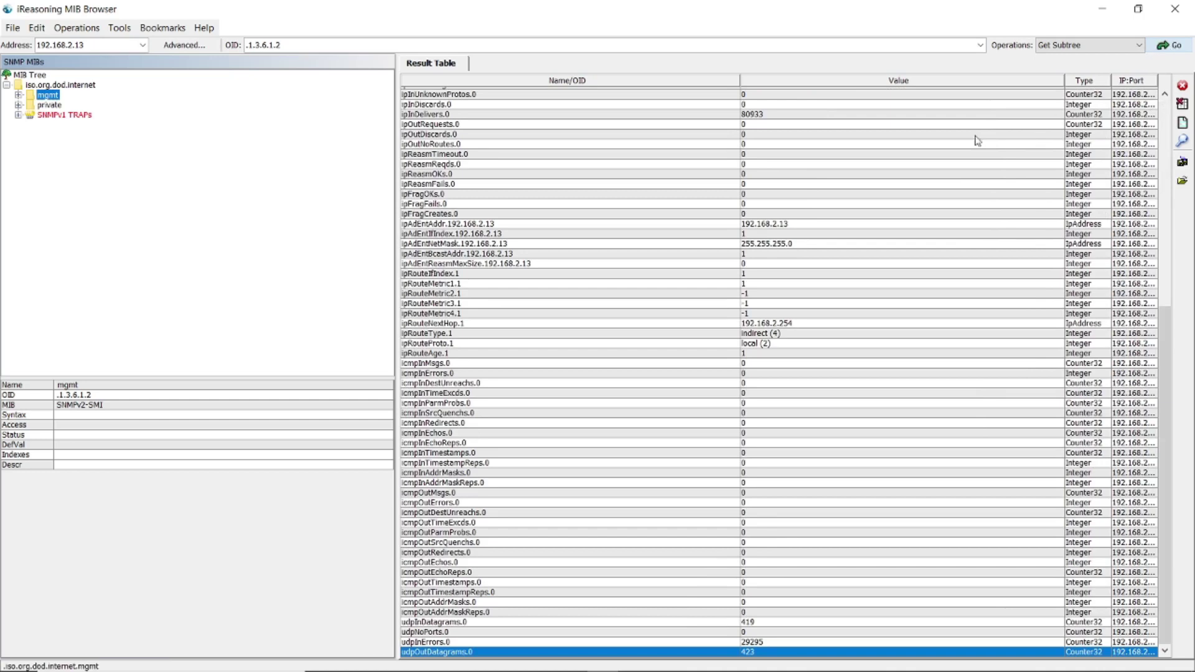
# Clear the results, walk the Barix audio subtree, and inspect audioOutputLevelLeft.0 and audioOutputLevelRight.0.
pyautogui.click(19, 106)
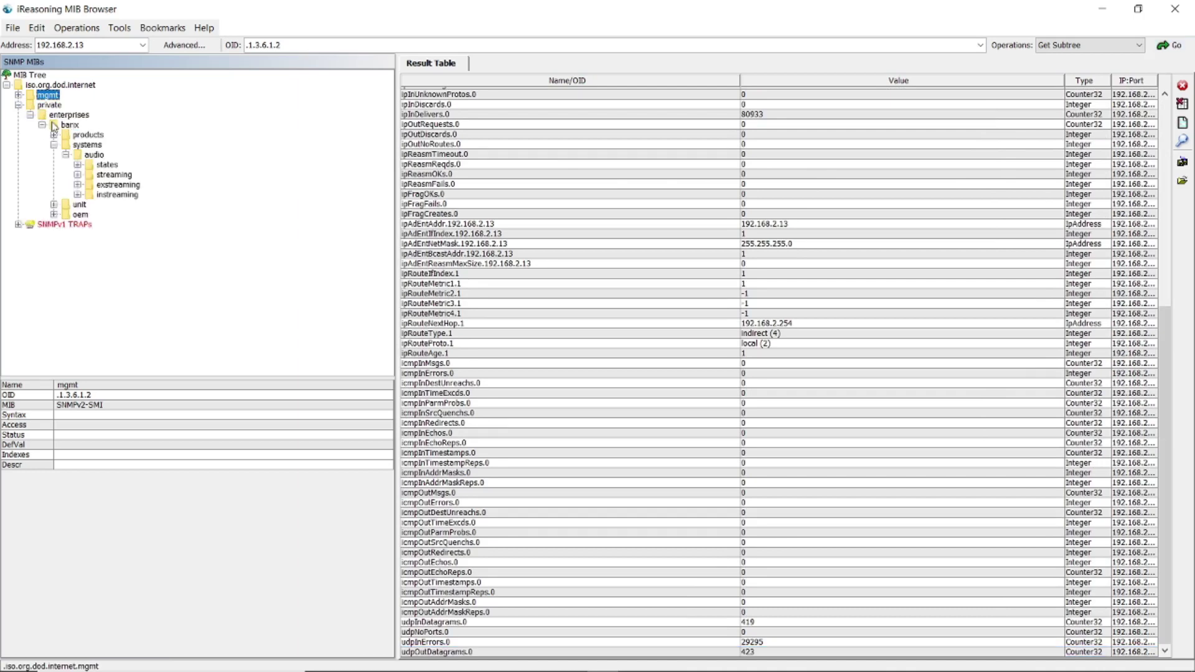
pyautogui.click(95, 155)
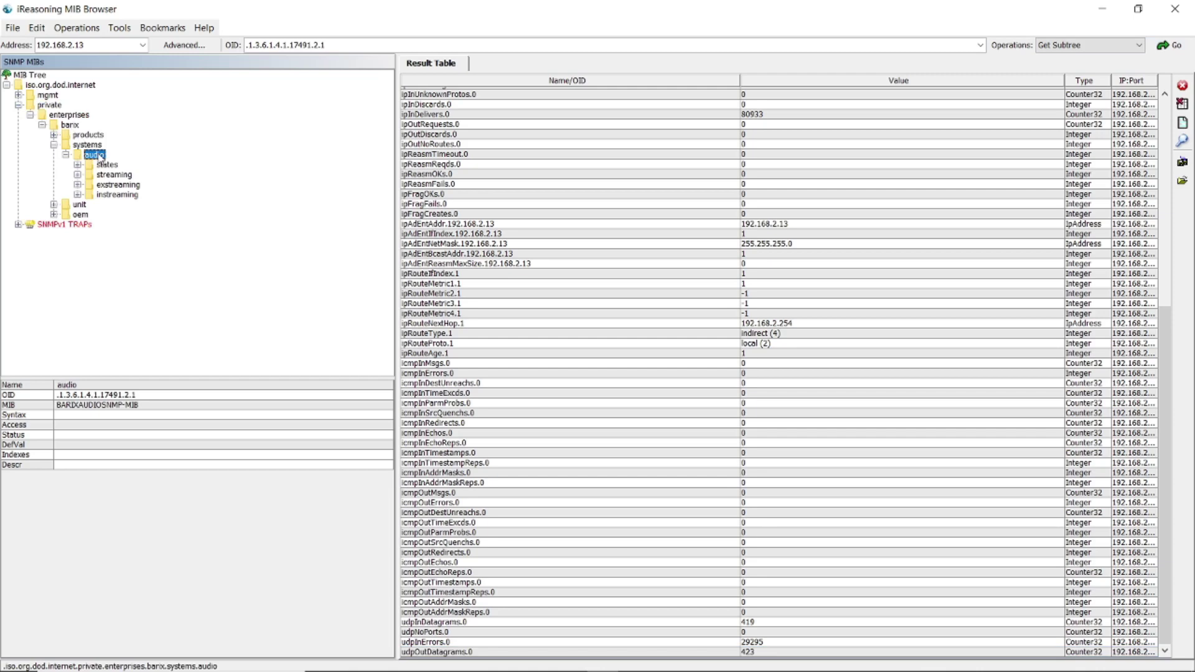
pyautogui.click(1183, 103)
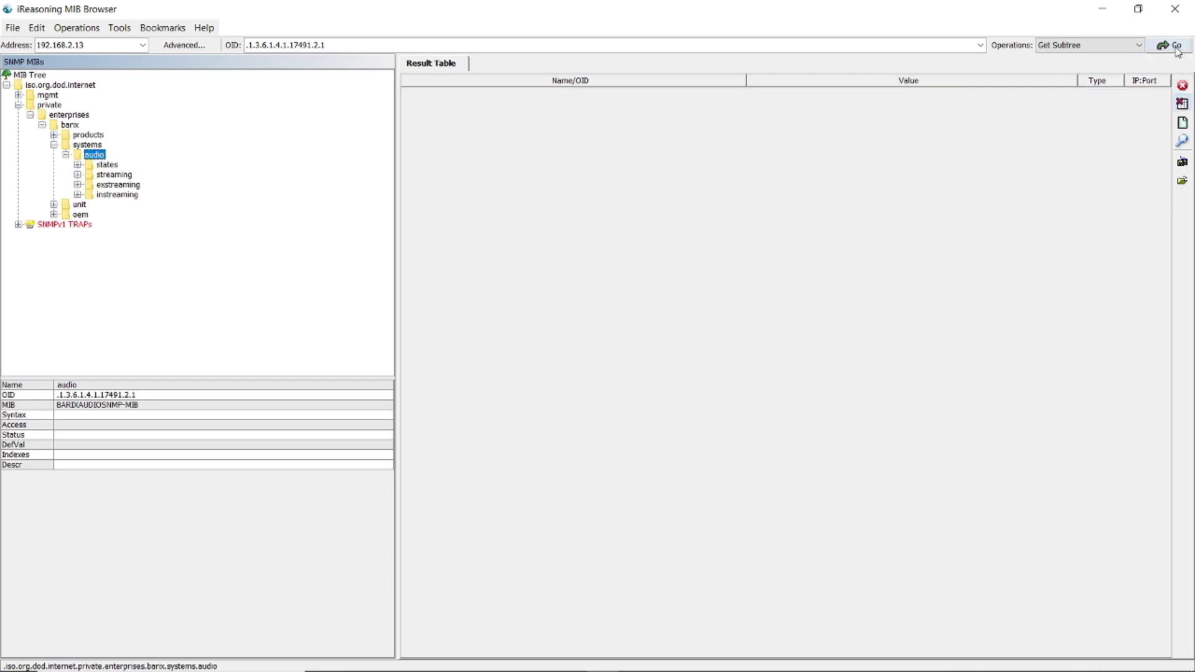
pyautogui.click(1174, 46)
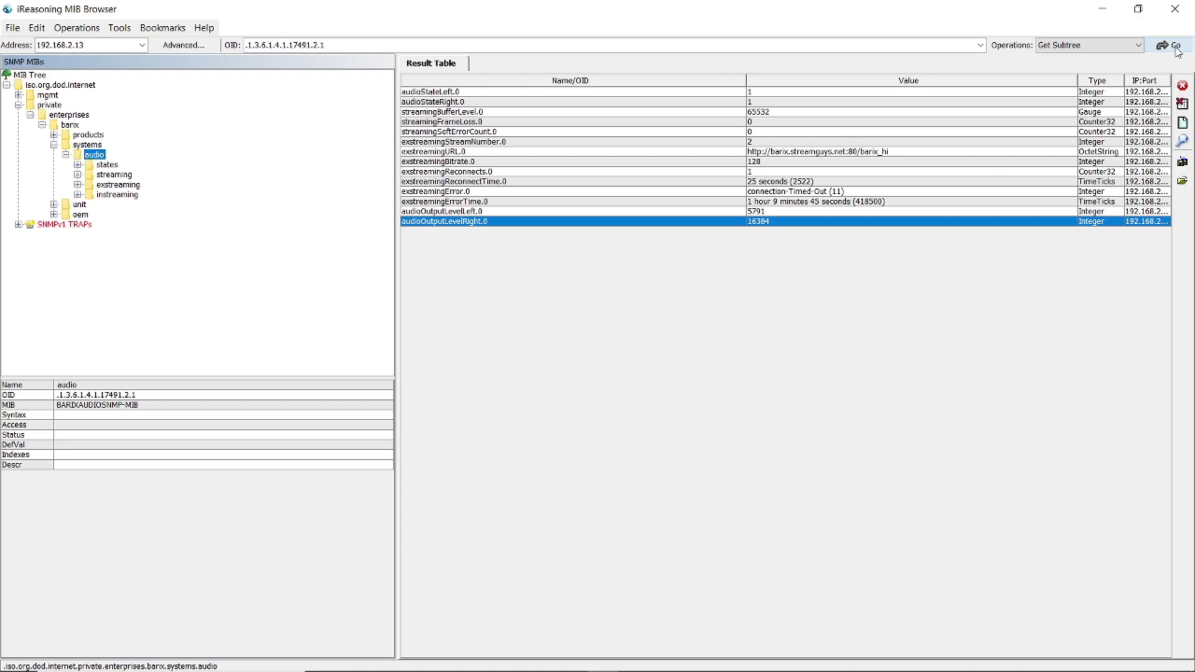
pyautogui.click(761, 212)
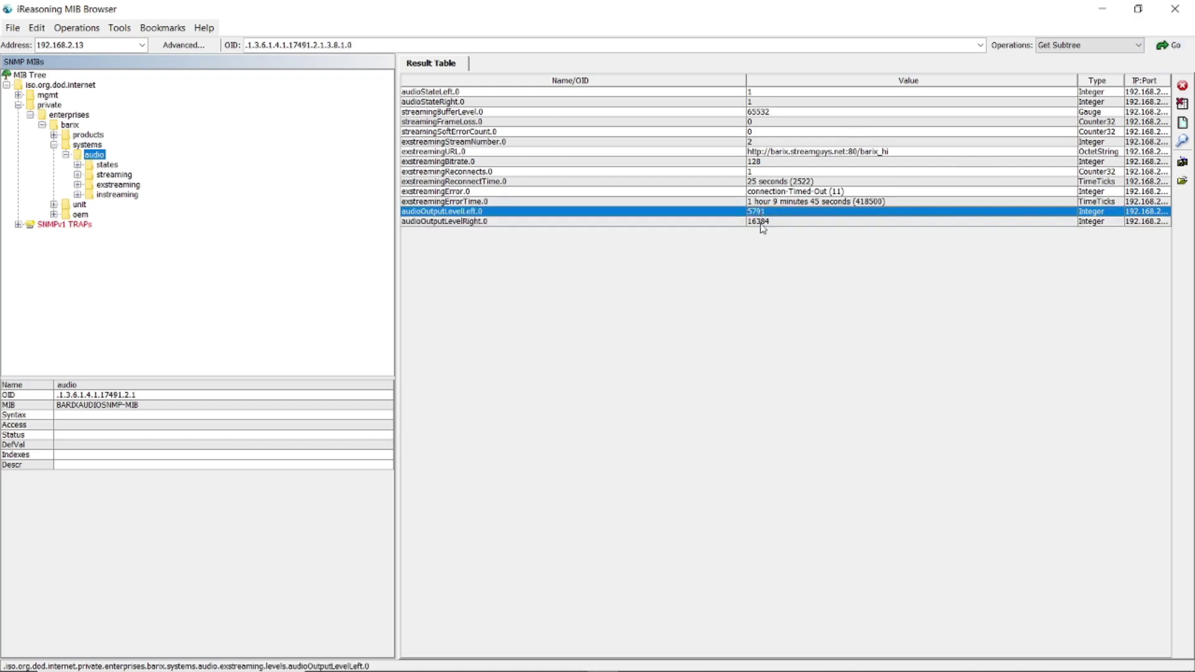
pyautogui.click(763, 222)
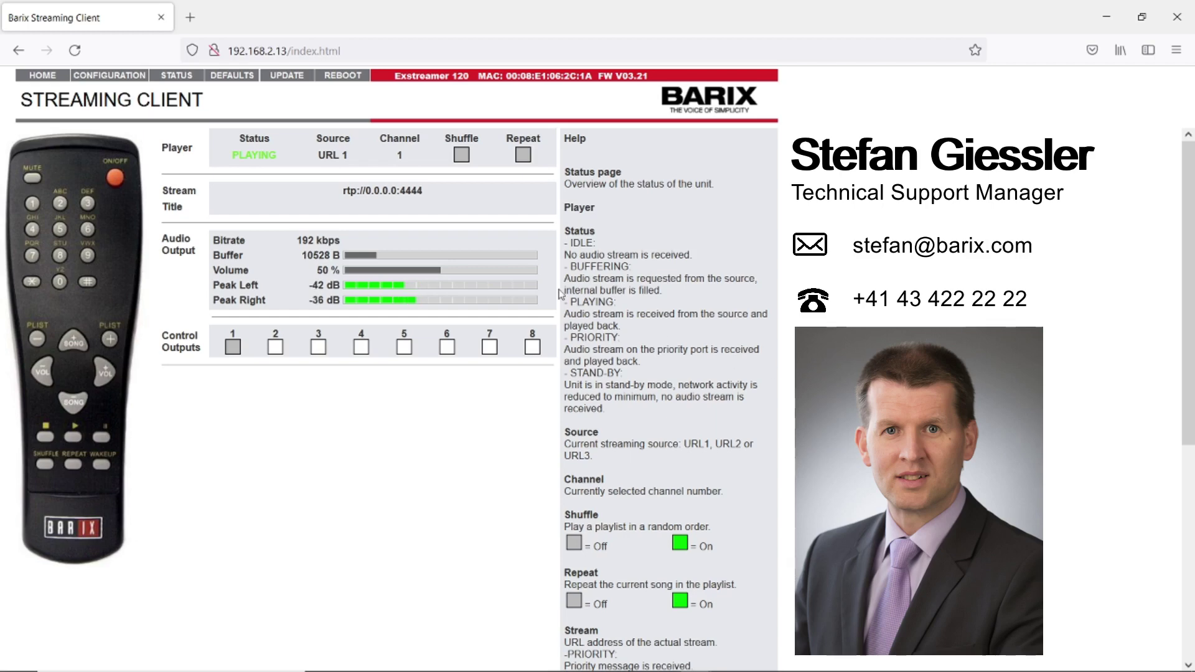
pyautogui.click(122, 80)
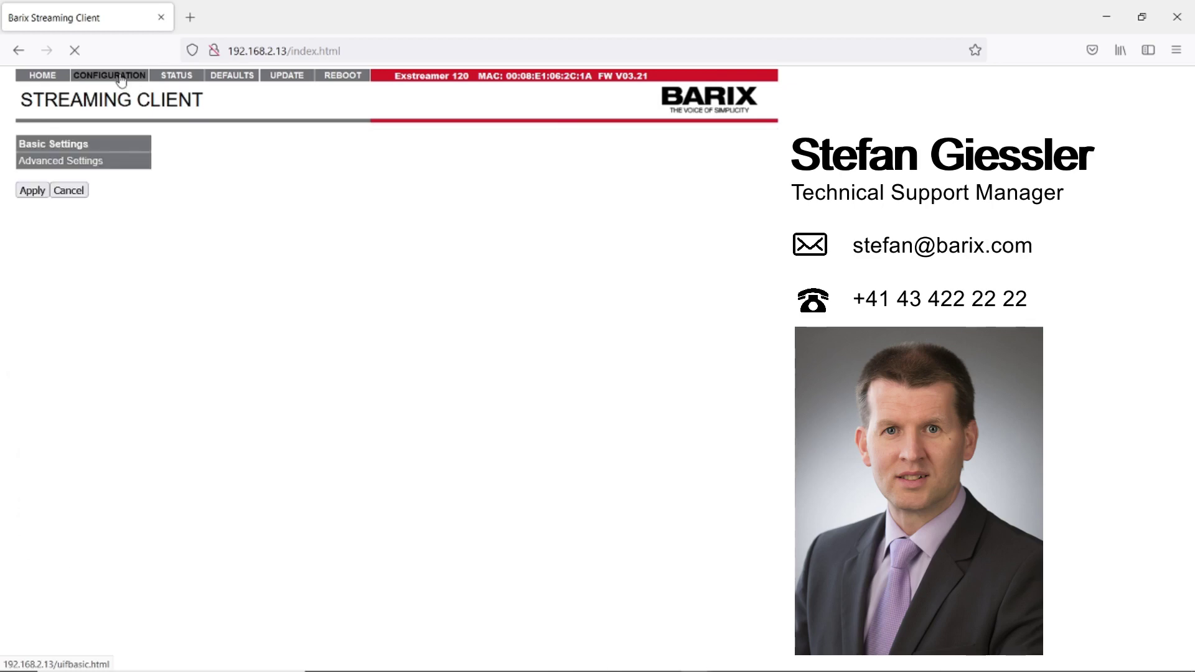
pyautogui.click(84, 163)
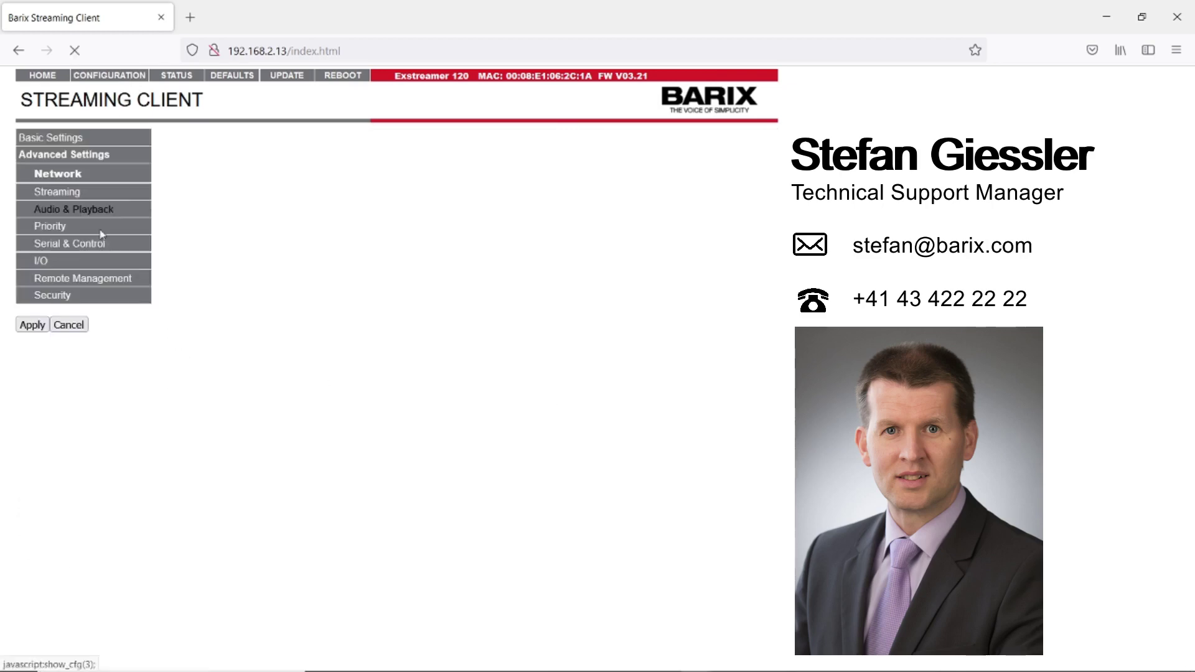
pyautogui.click(88, 284)
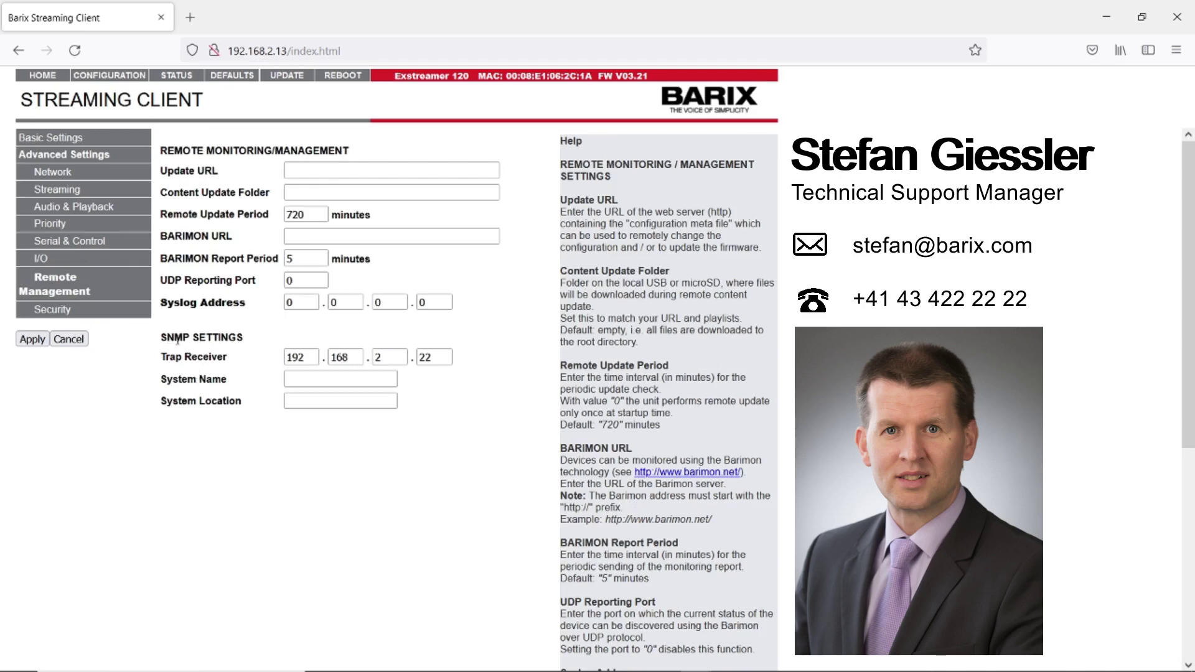
pyautogui.moveTo(169, 357); pyautogui.dragTo(234, 361)
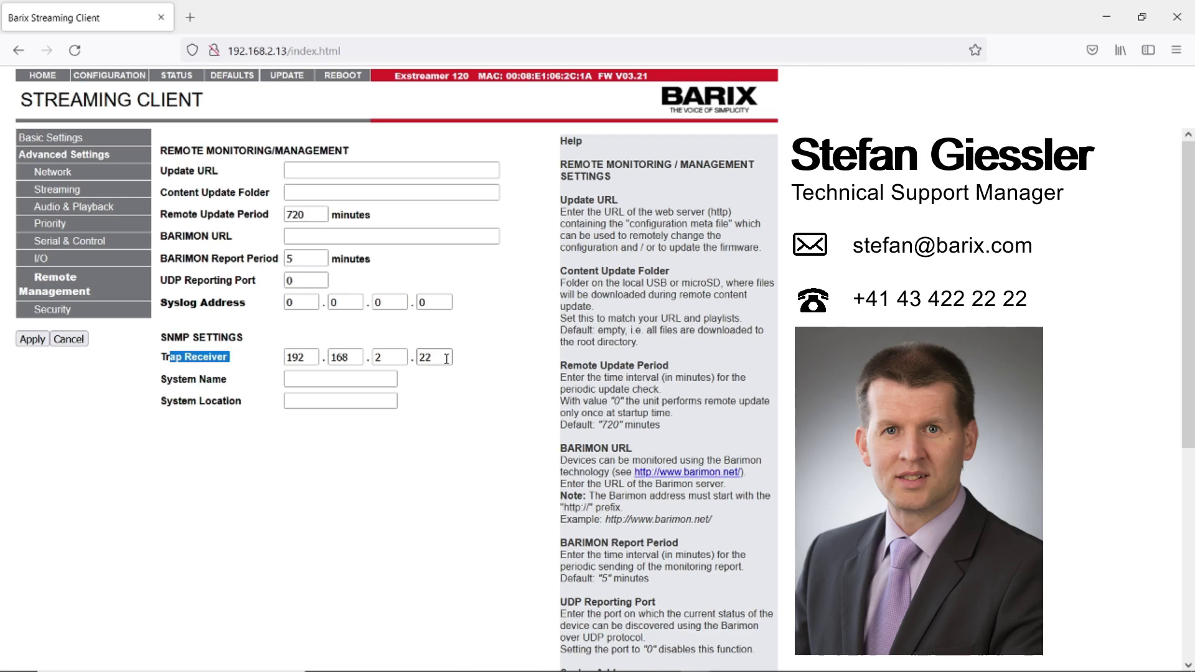
pyautogui.click(41, 78)
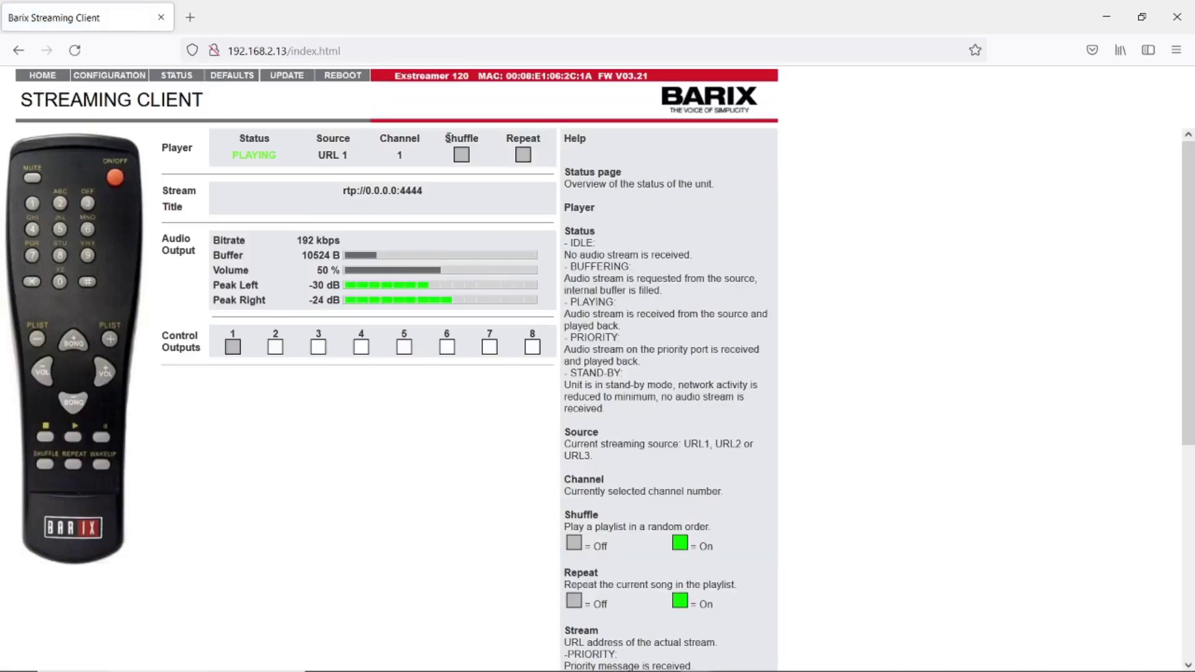
# Restore the browser, bring the Instreamer page forward, and start its audio sending.
pyautogui.click(1142, 17)
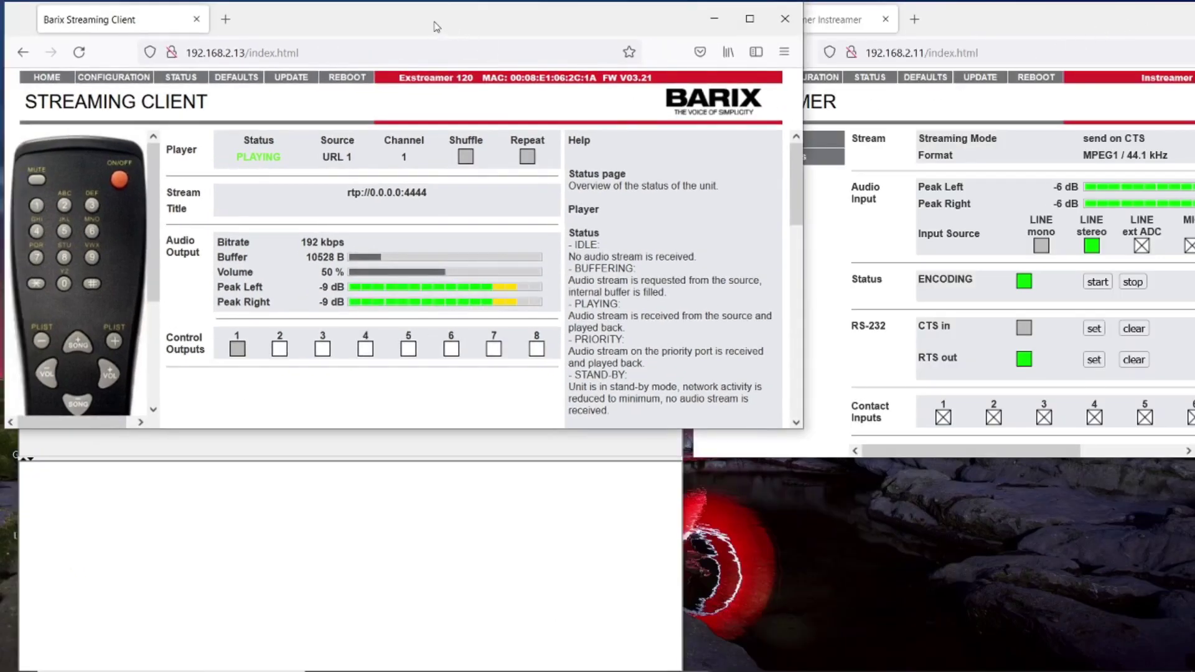
pyautogui.click(1009, 20)
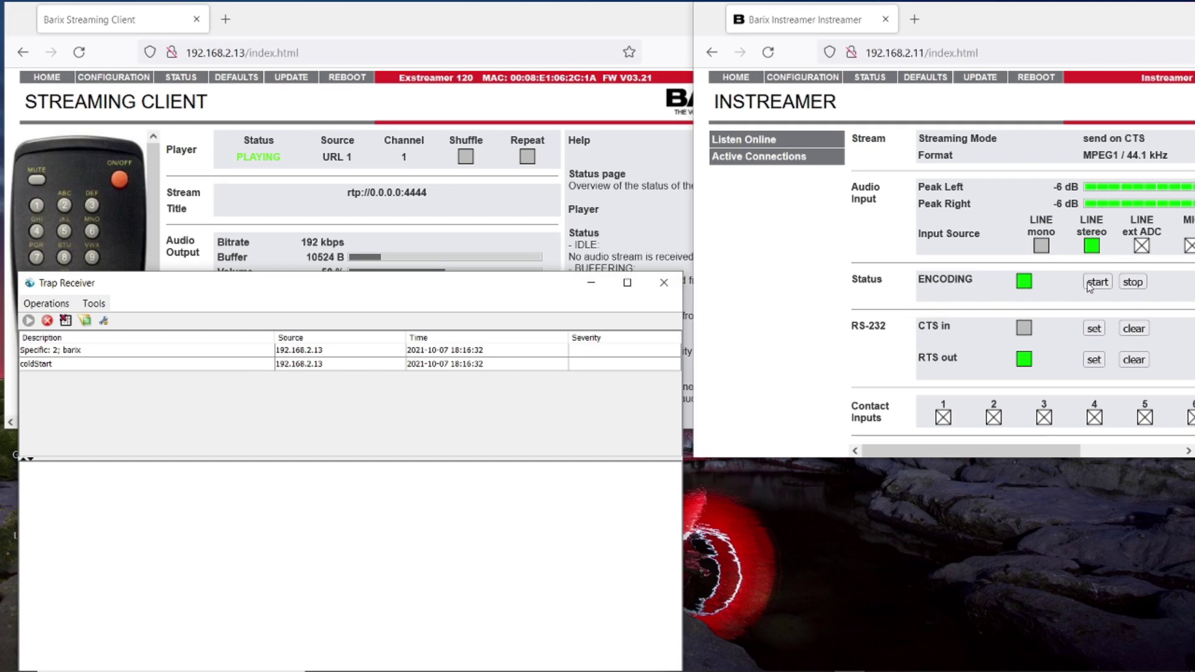
pyautogui.click(1097, 282)
# Stop and restart the Instreamer, viewing the newest barix trap's details after each change.
pyautogui.click(1135, 282)
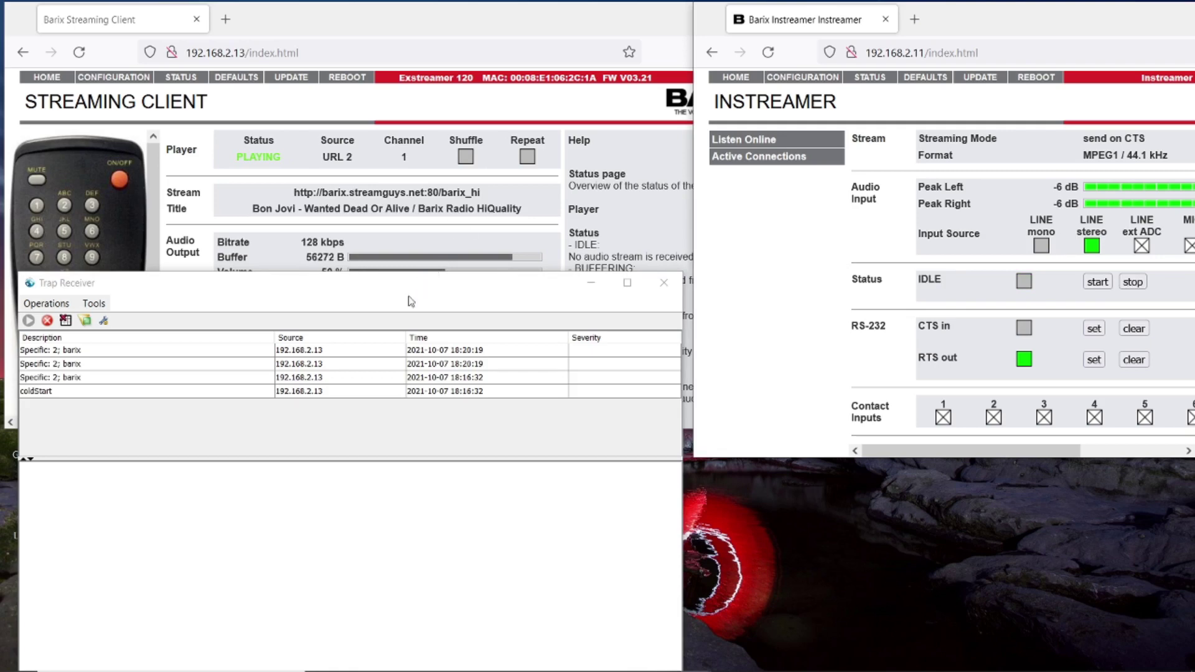
pyautogui.click(337, 353)
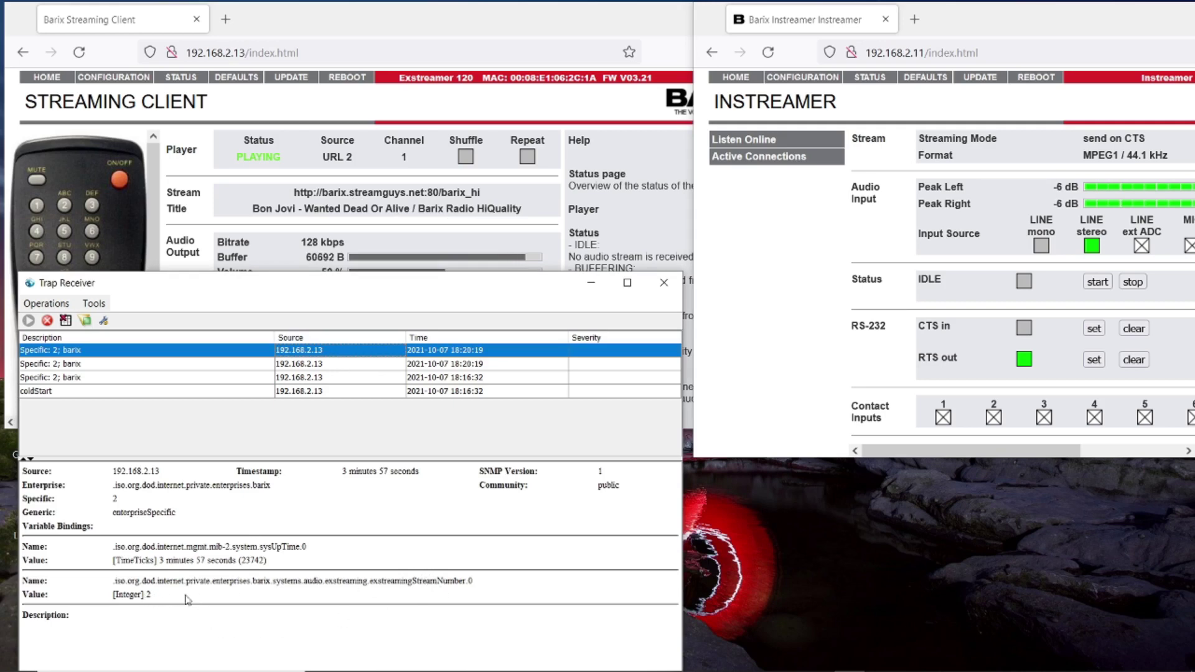
pyautogui.click(1098, 282)
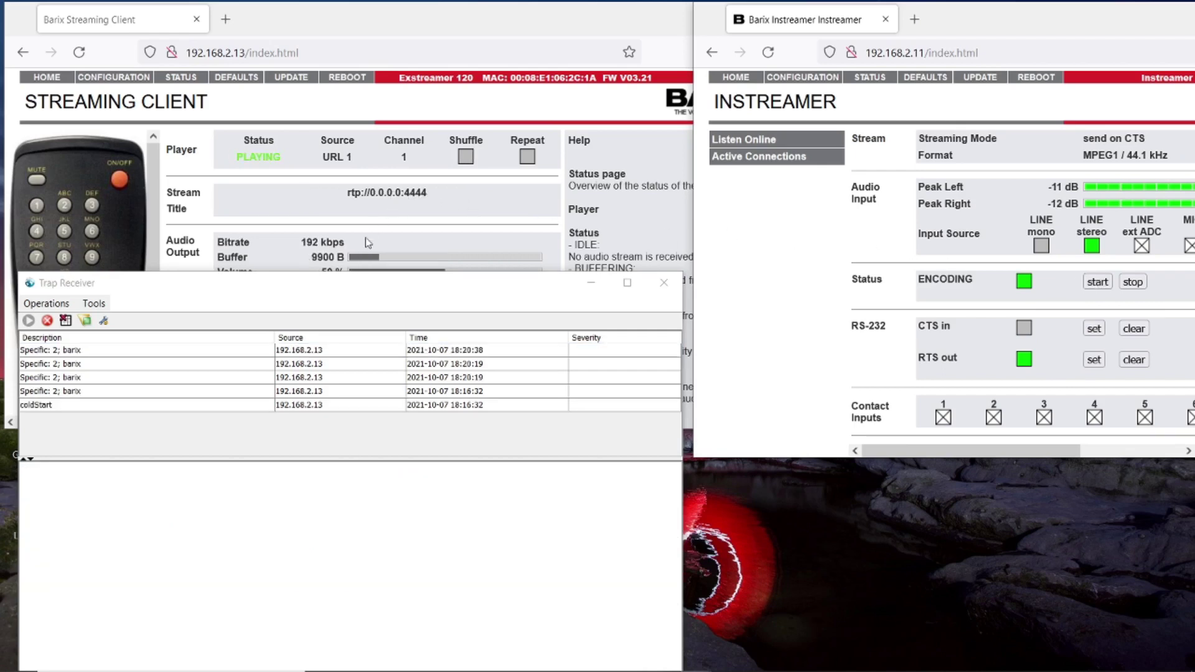
pyautogui.click(333, 351)
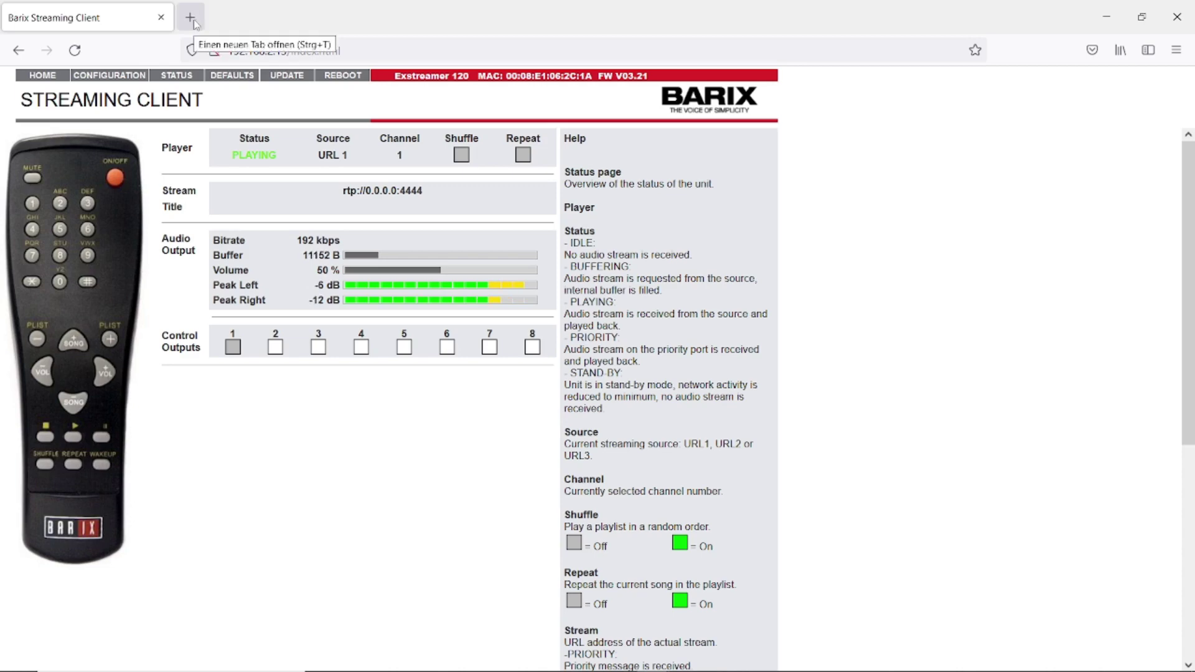
# Open a new tab and load barimon.net, the BariMon remote monitoring portal.
pyautogui.click(193, 22)
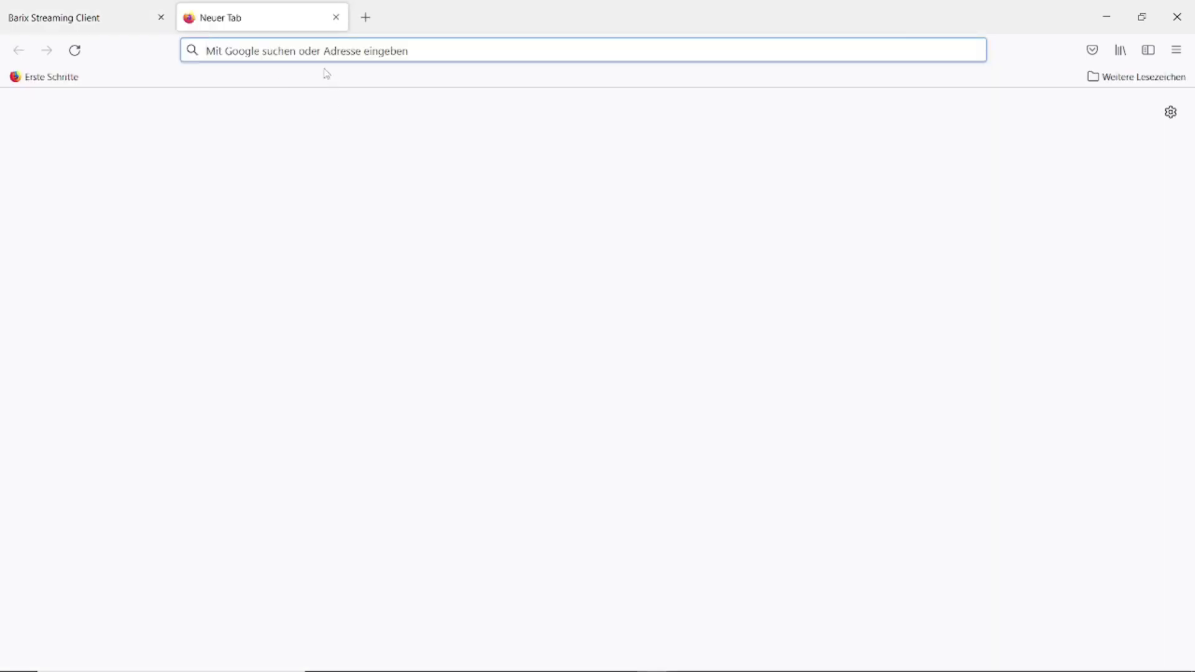
pyautogui.click(315, 55)
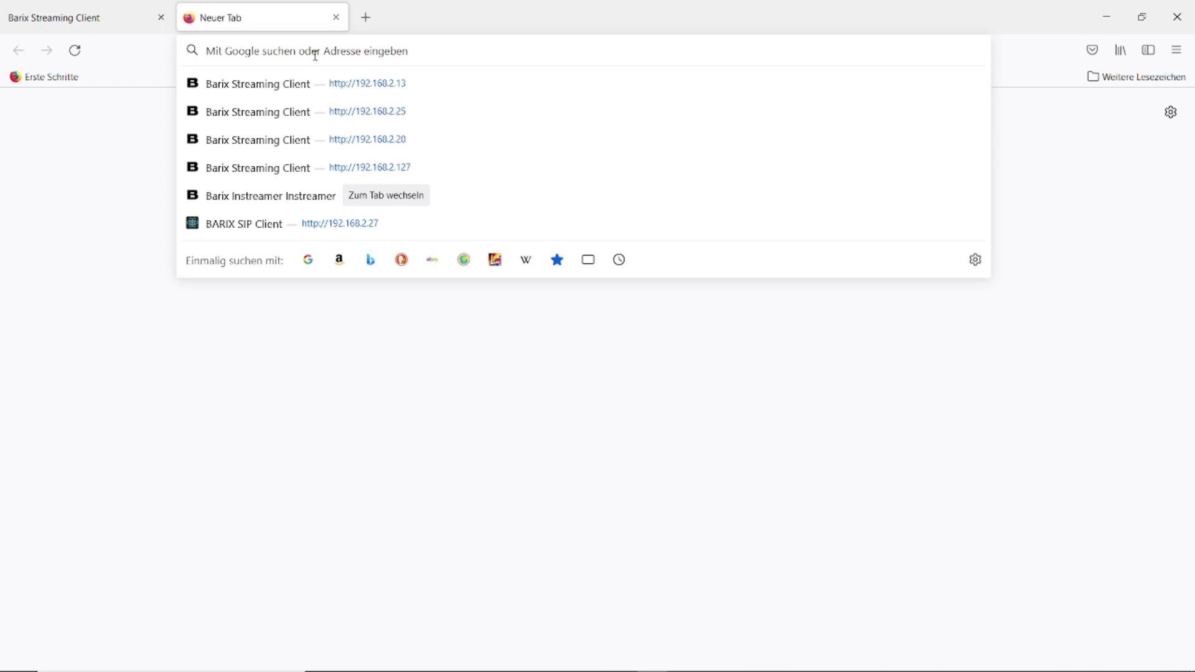
pyautogui.write('barimon')
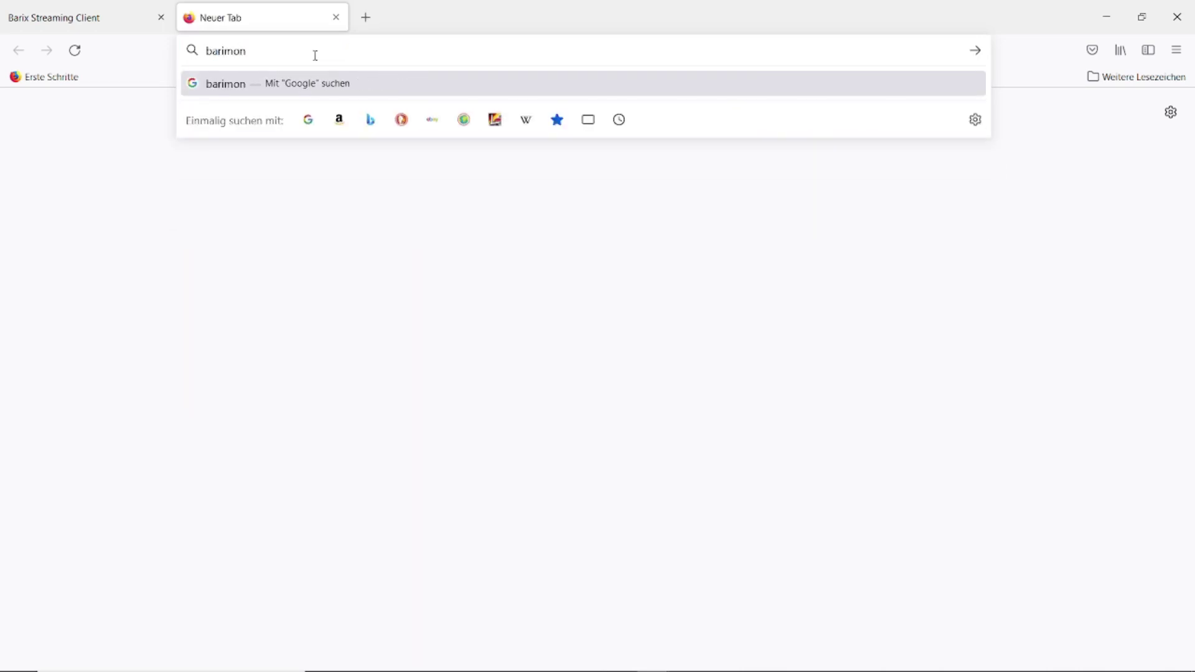
pyautogui.write('.net')
pyautogui.press('Return')
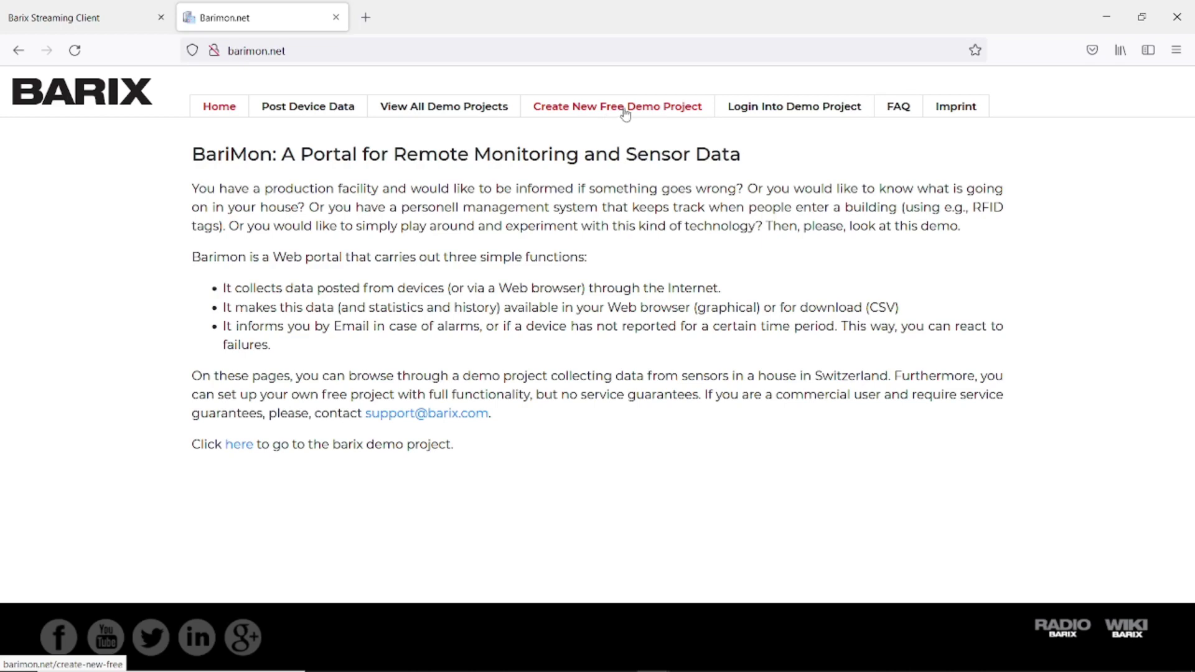
# Open BariMon's Create New Free Demo Project registration form.
pyautogui.click(626, 116)
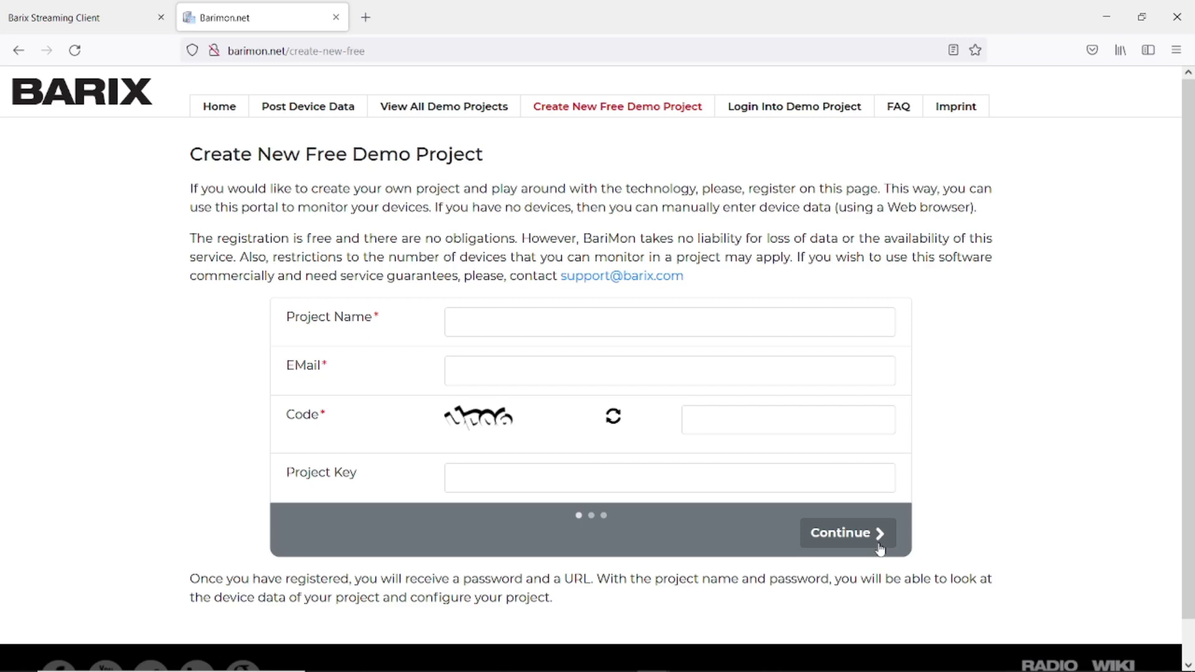
# Log into the AA_Barix demo project with its password, declining Firefox's offer to save the login.
pyautogui.click(794, 107)
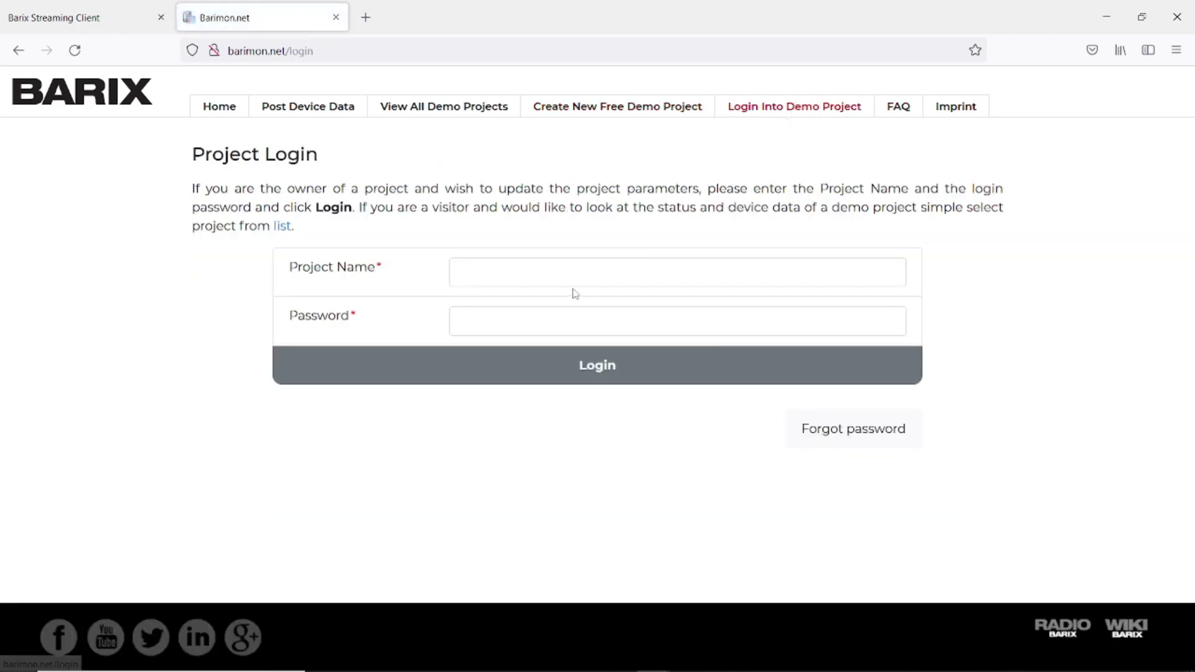
pyautogui.click(532, 275)
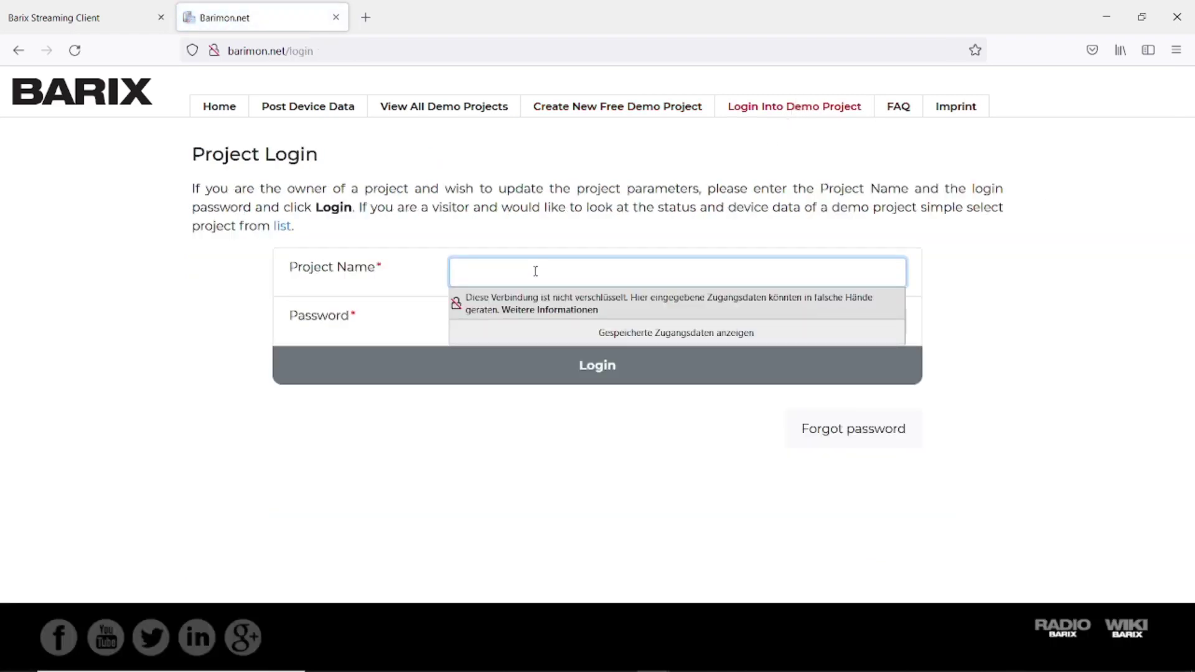
pyautogui.write('AA_Barix')
pyautogui.click(1102, 377)
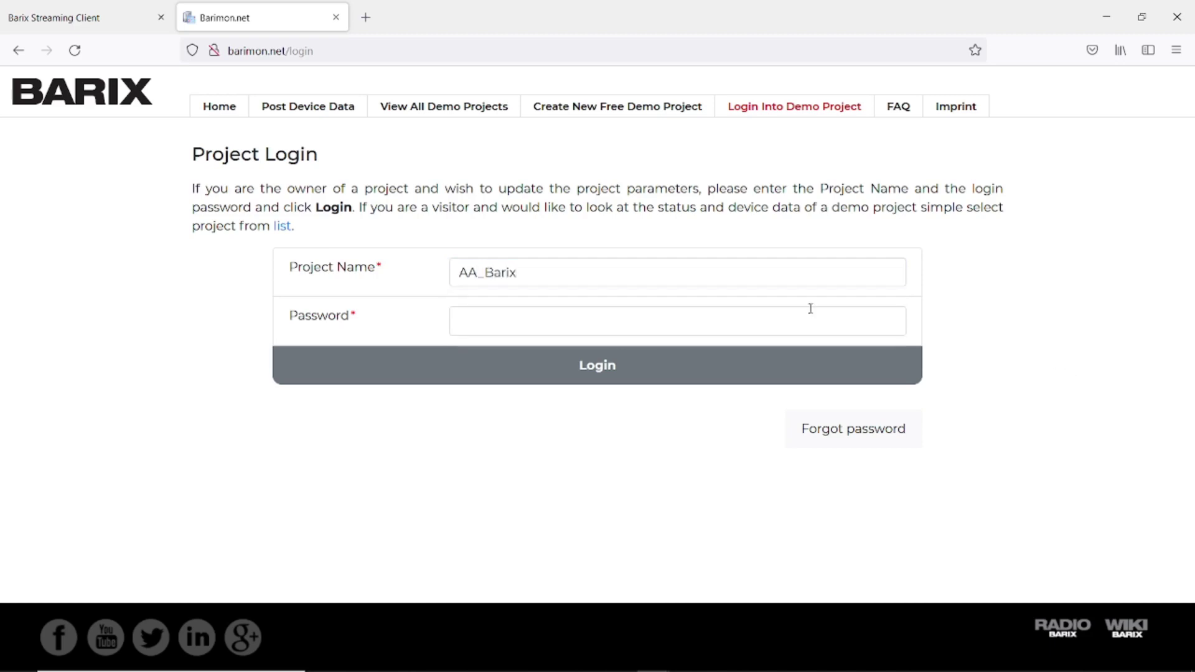
pyautogui.click(622, 320)
pyautogui.hotkey('ctrl', 'v')
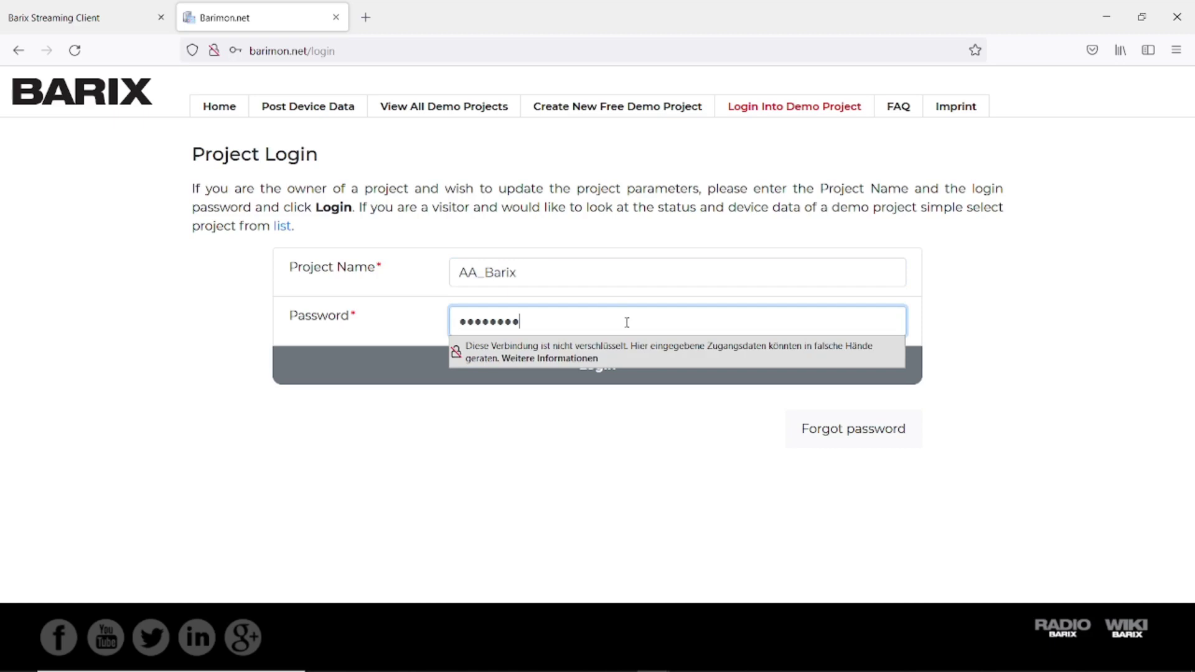
pyautogui.click(683, 381)
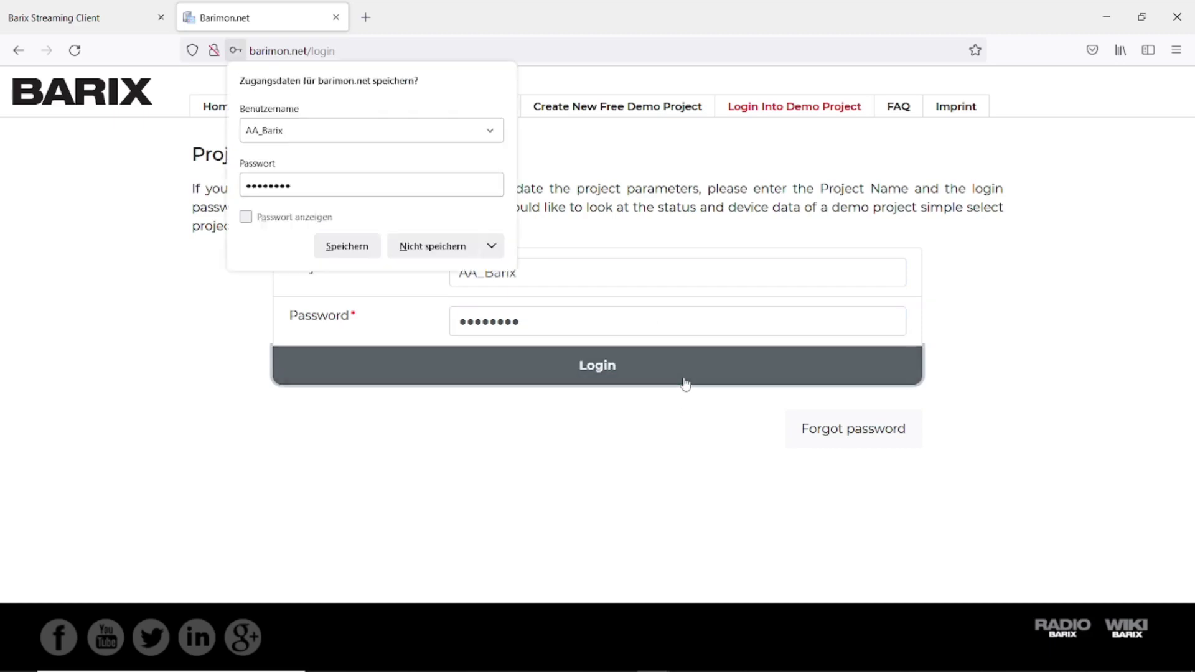
pyautogui.click(457, 250)
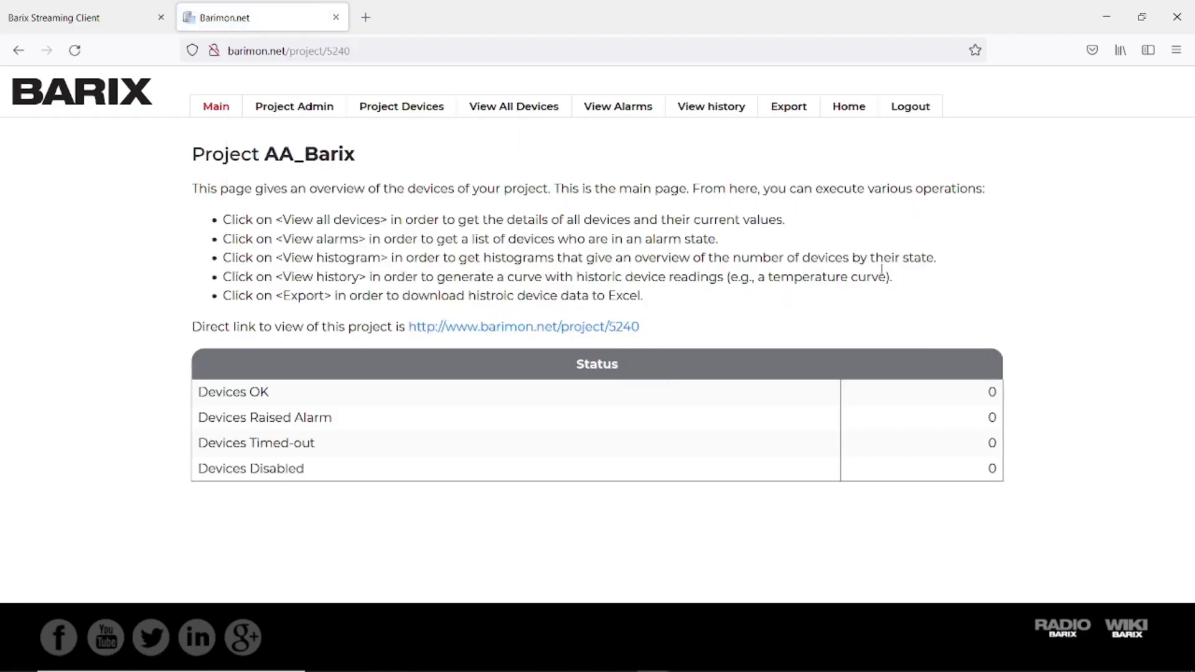
# Start adding a new project device named 'Test device'.
pyautogui.click(412, 114)
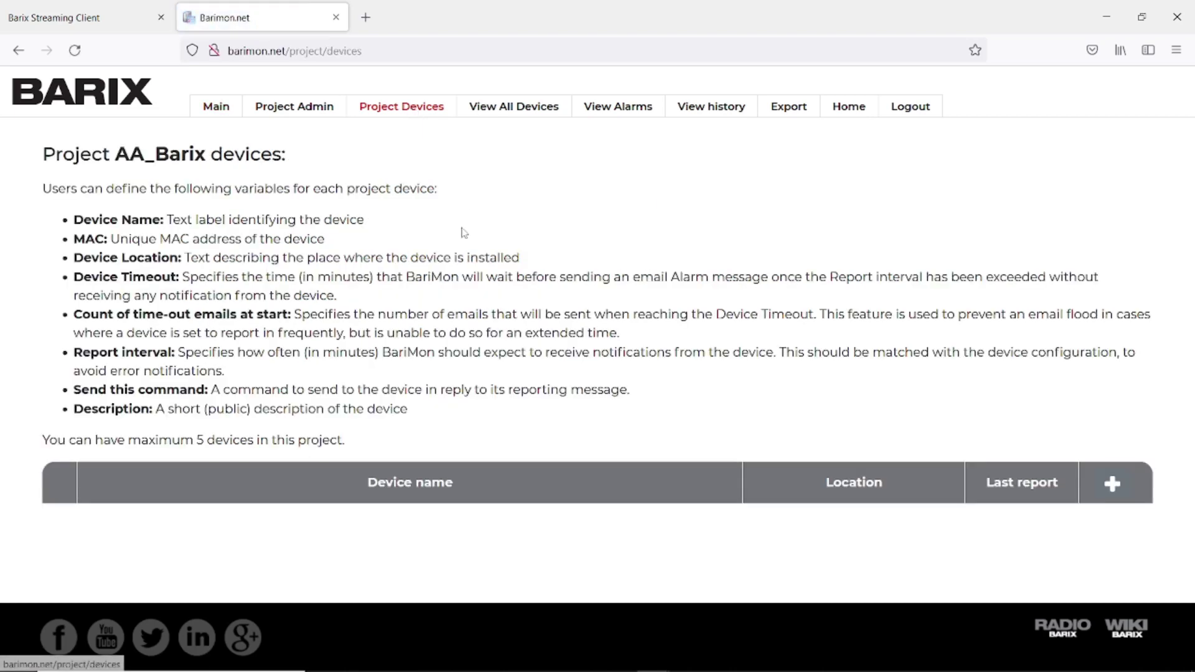
pyautogui.click(1113, 485)
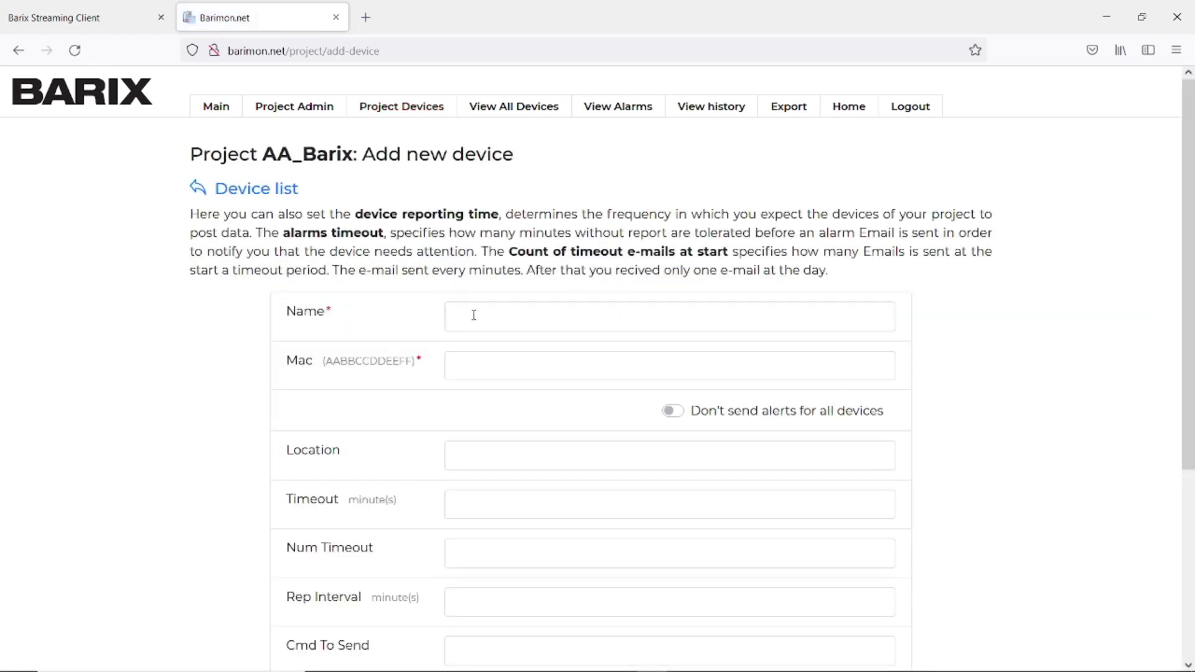
pyautogui.click(477, 318)
pyautogui.write('Te')
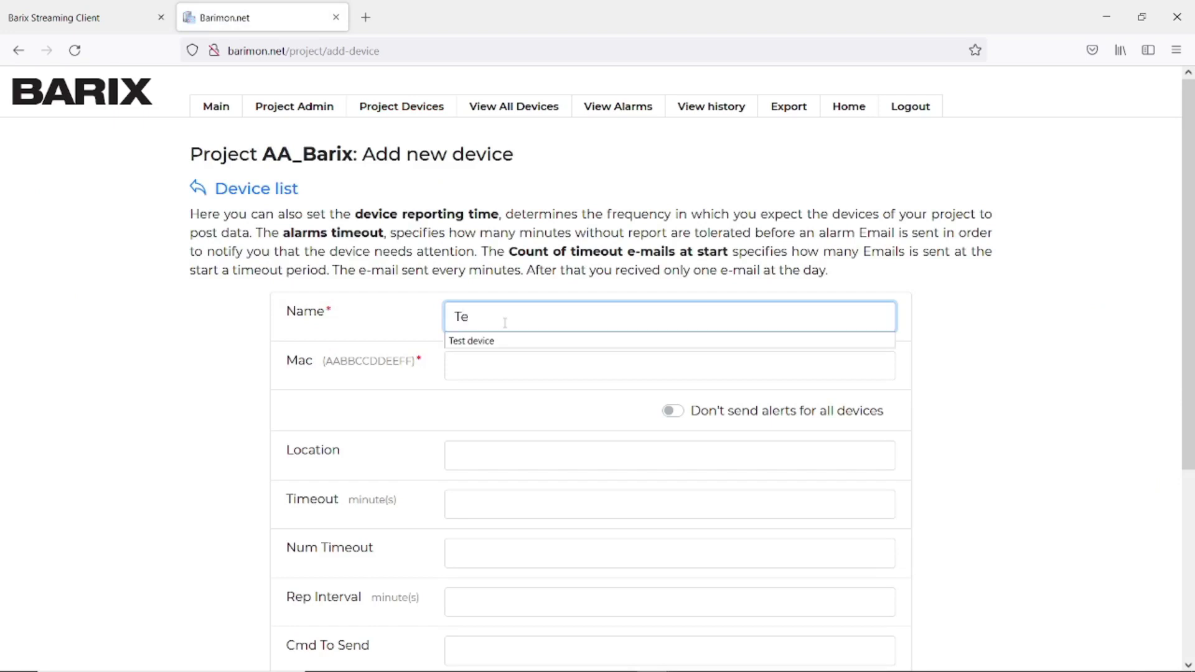
pyautogui.write('st device')
pyautogui.click(509, 377)
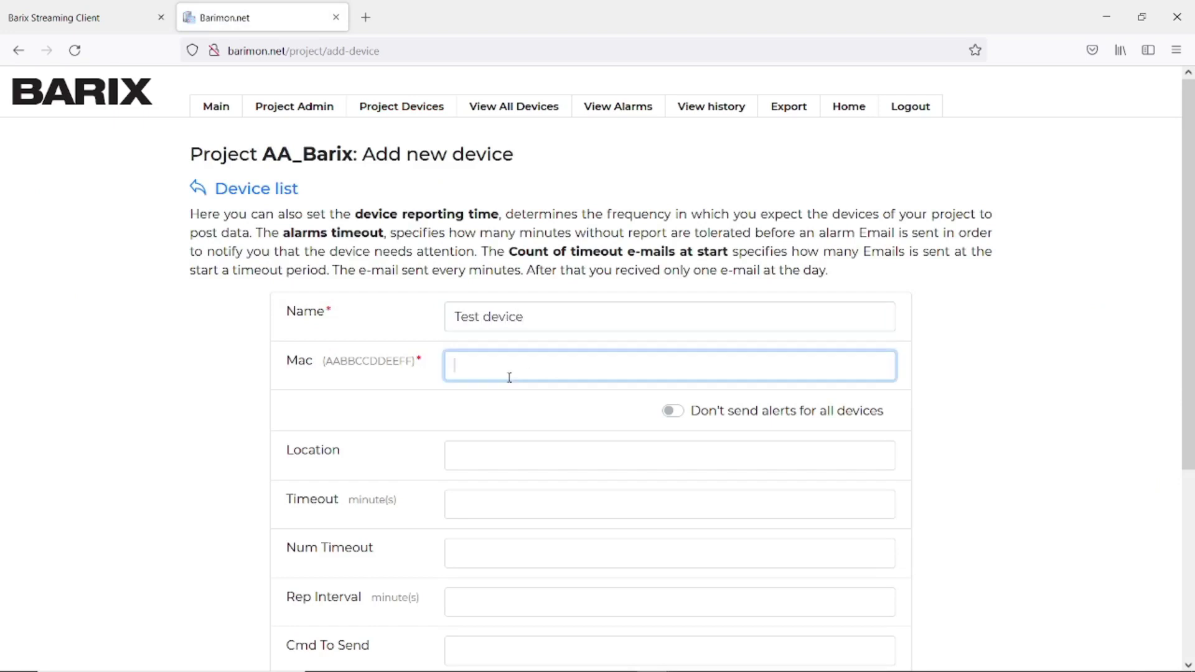
# Copy the Exstreamer's MAC address from its status page into the device's MAC field.
pyautogui.click(114, 20)
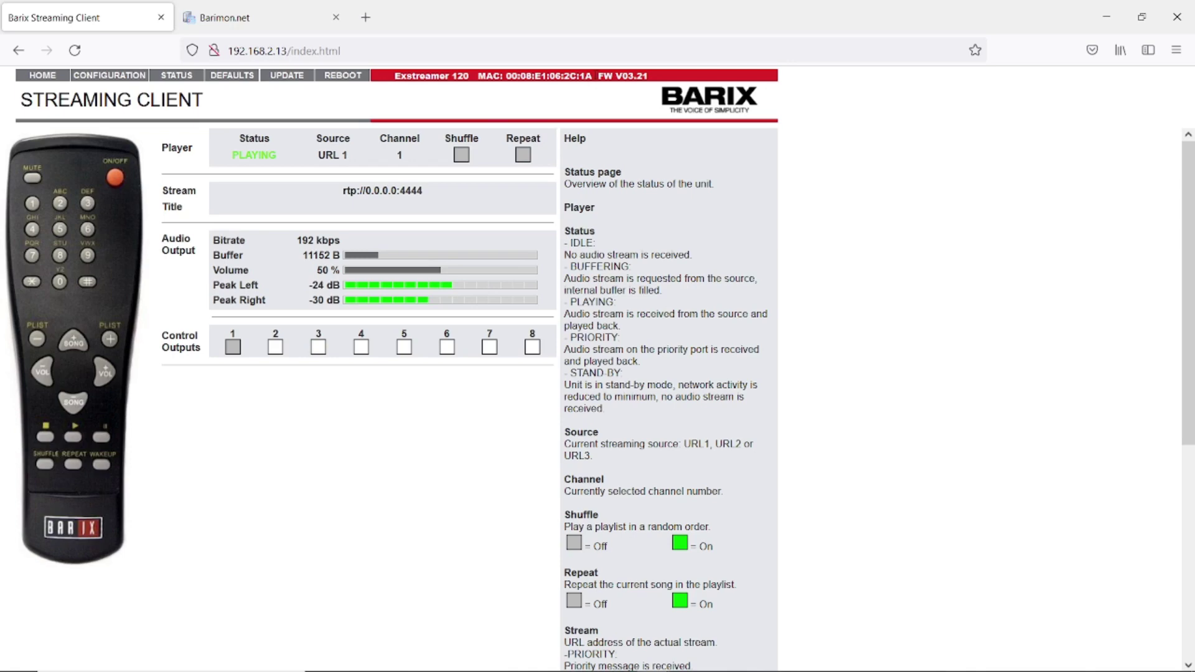
pyautogui.moveTo(592, 76); pyautogui.dragTo(507, 70)
pyautogui.hotkey('ctrl', 'c')
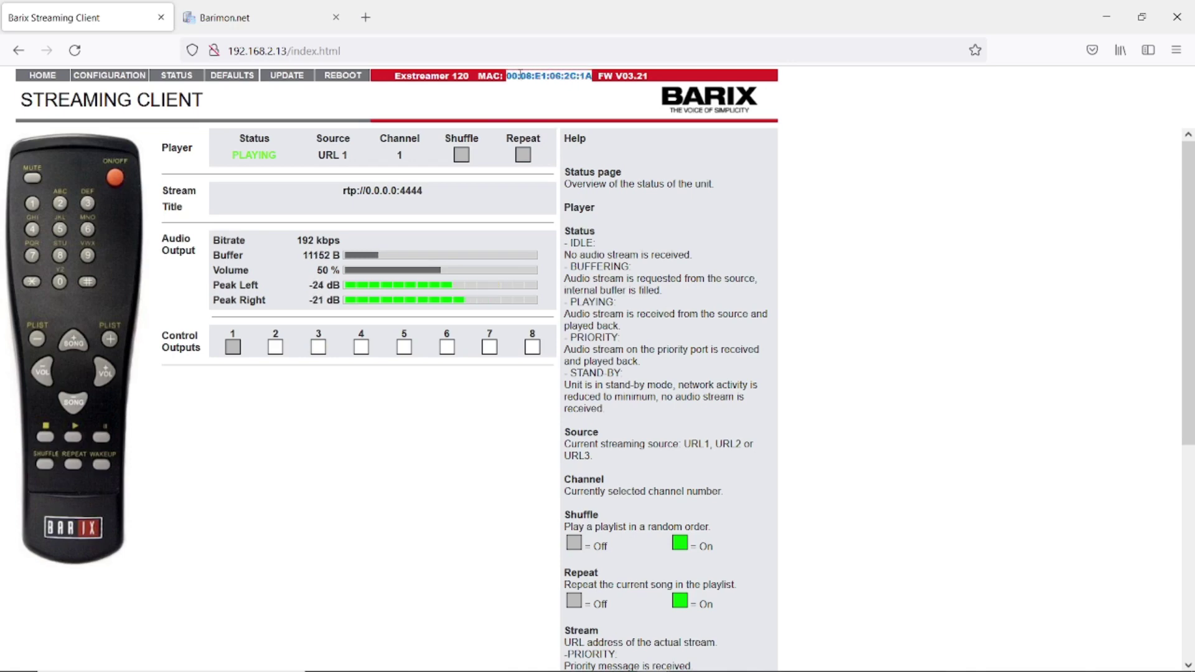
pyautogui.click(265, 23)
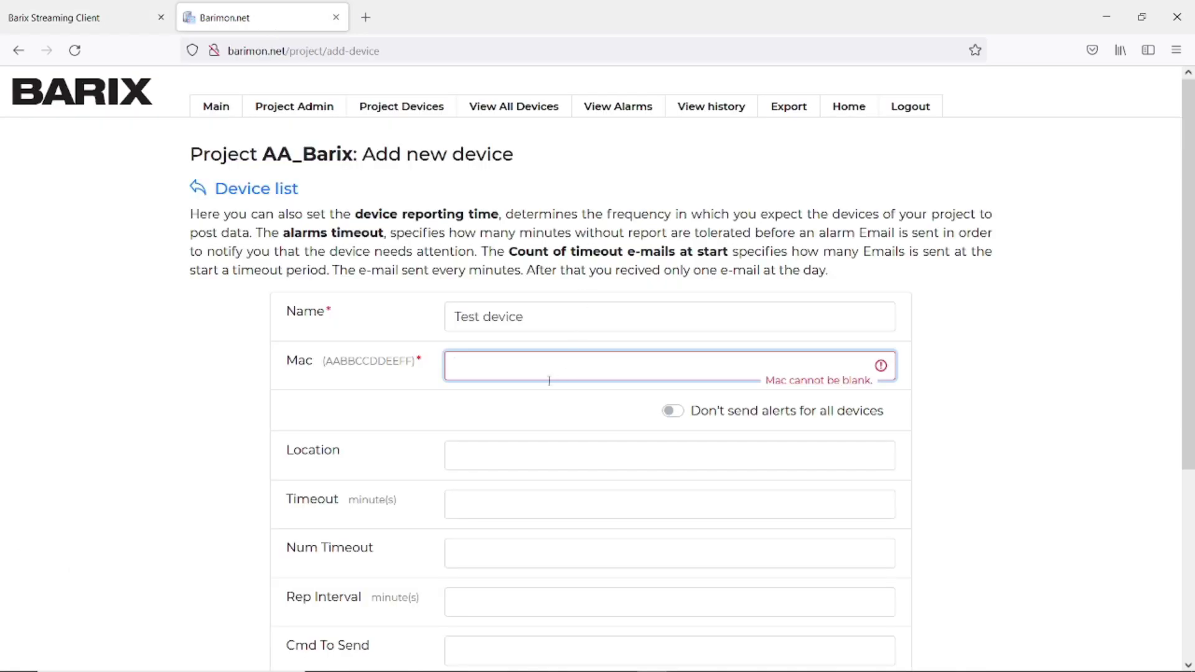
pyautogui.click(500, 372)
pyautogui.hotkey('ctrl', 'v')
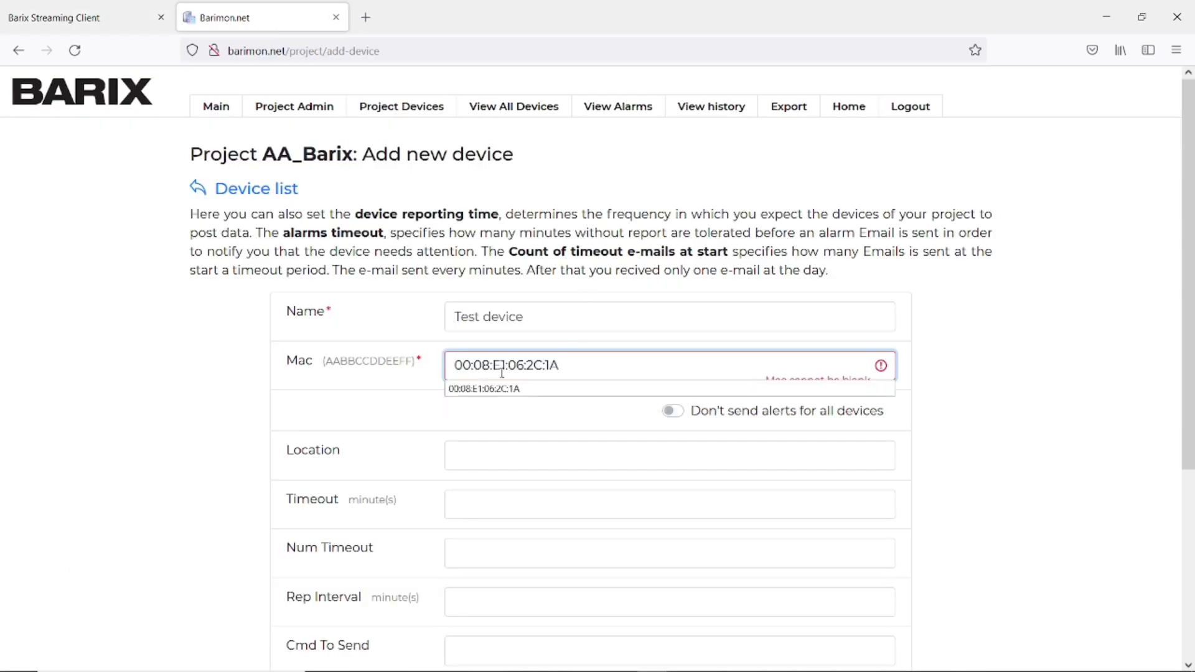
pyautogui.press('Escape')
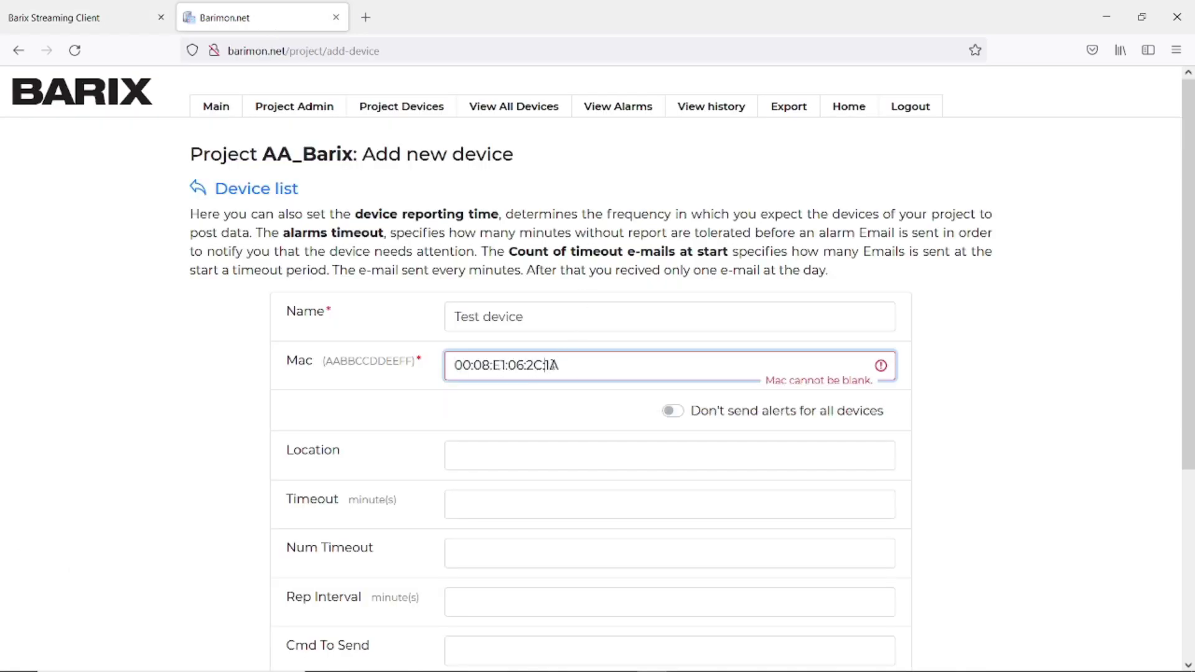
# Strip the colons to make the MAC 0008E1062C1A and create the device.
pyautogui.click(529, 365)
pyautogui.press('BackSpace')
pyautogui.click(509, 365)
pyautogui.press('BackSpace')
pyautogui.click(489, 365)
pyautogui.press('BackSpace')
pyautogui.click(476, 365)
pyautogui.press('BackSpace')
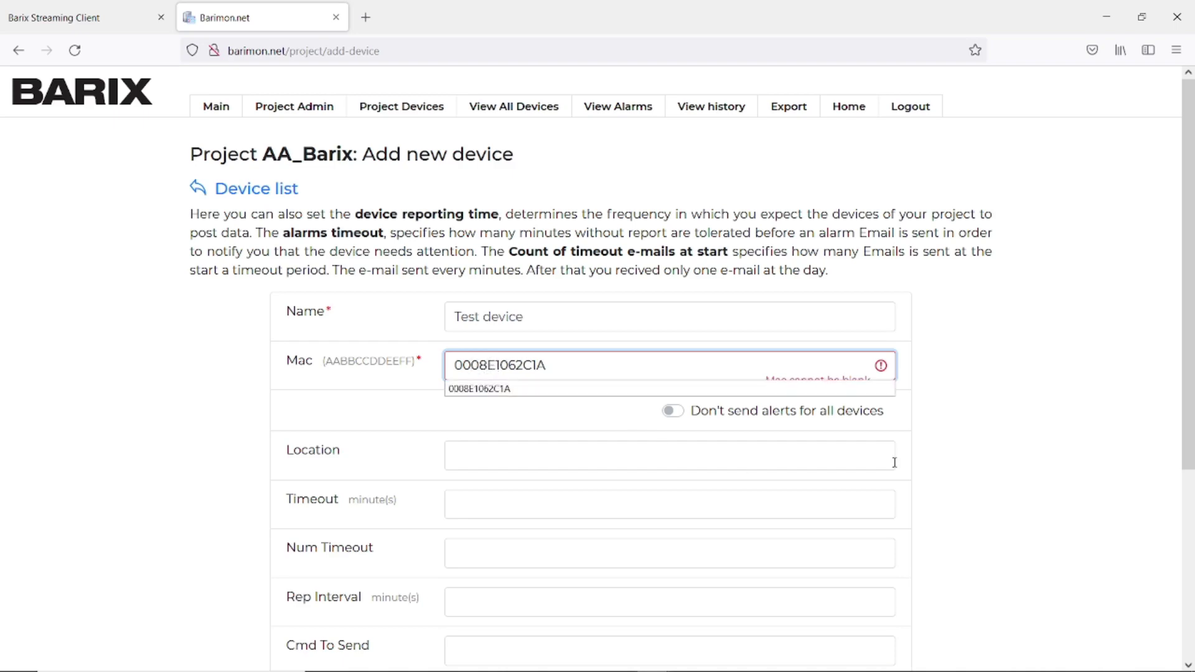
pyautogui.scroll(-5, 996, 445)
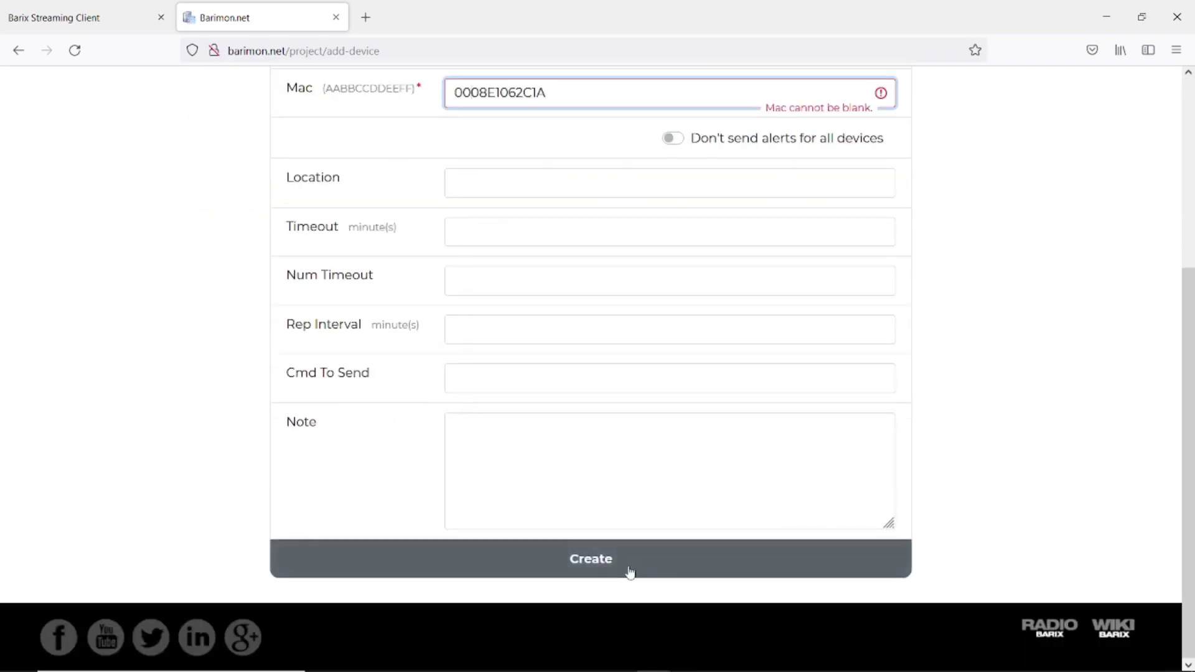
pyautogui.click(596, 563)
pyautogui.click(596, 564)
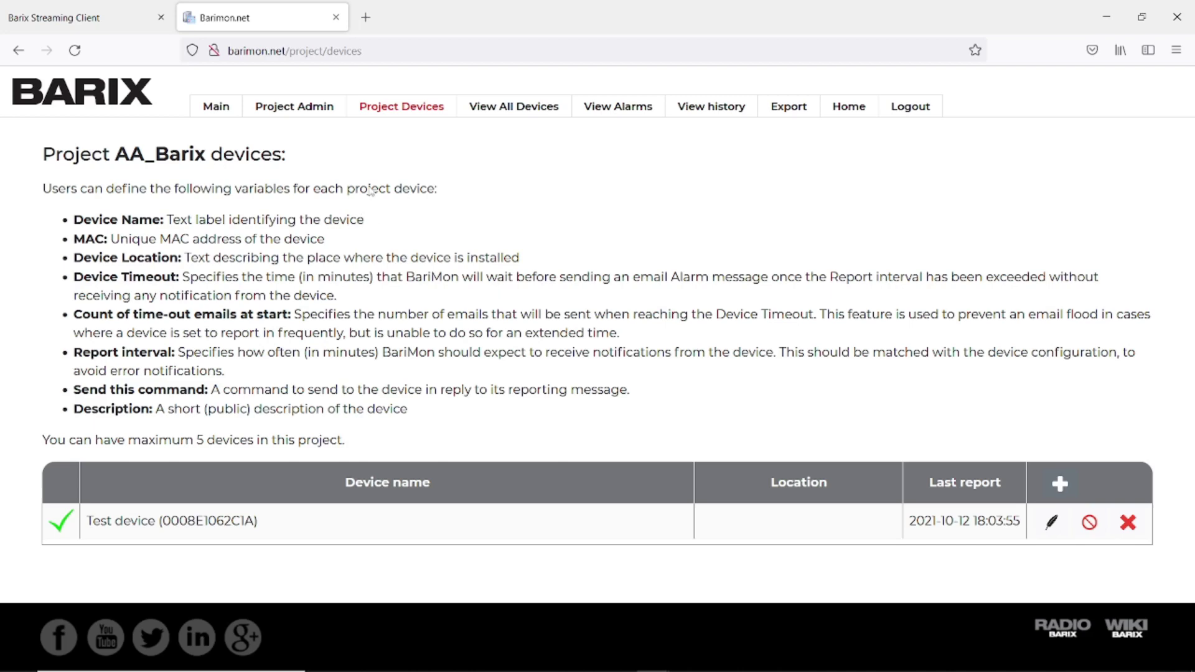
# Paste the help text's BariMon link into Remote Management's BARIMON URL field and apply.
pyautogui.click(105, 23)
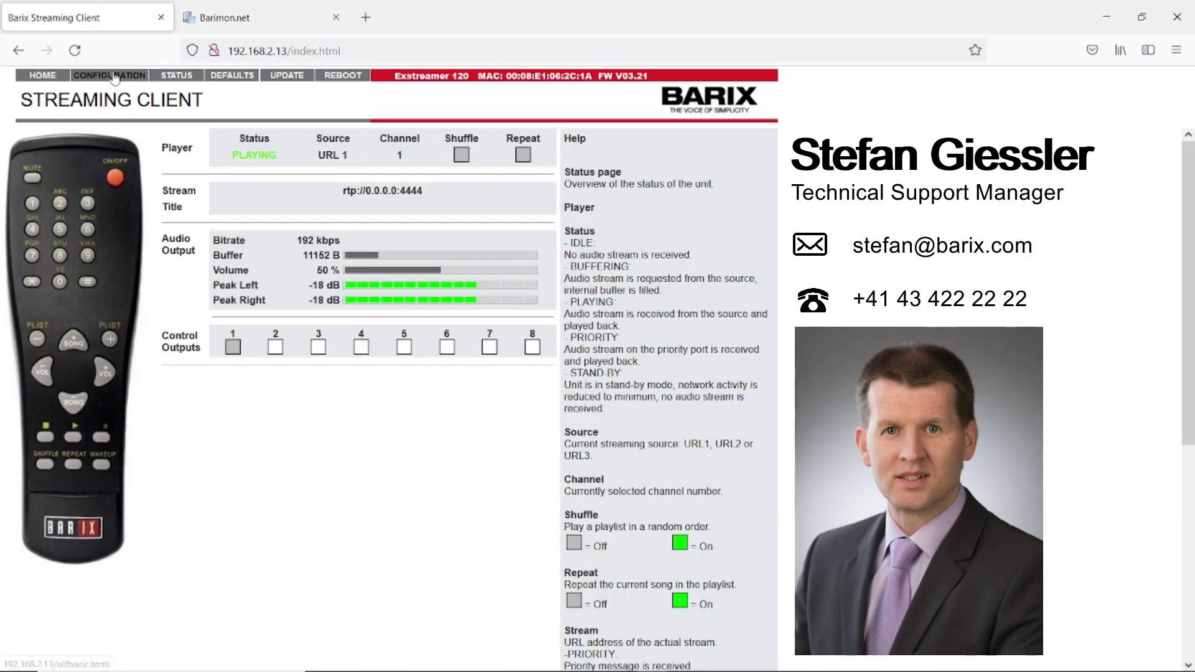
pyautogui.click(110, 76)
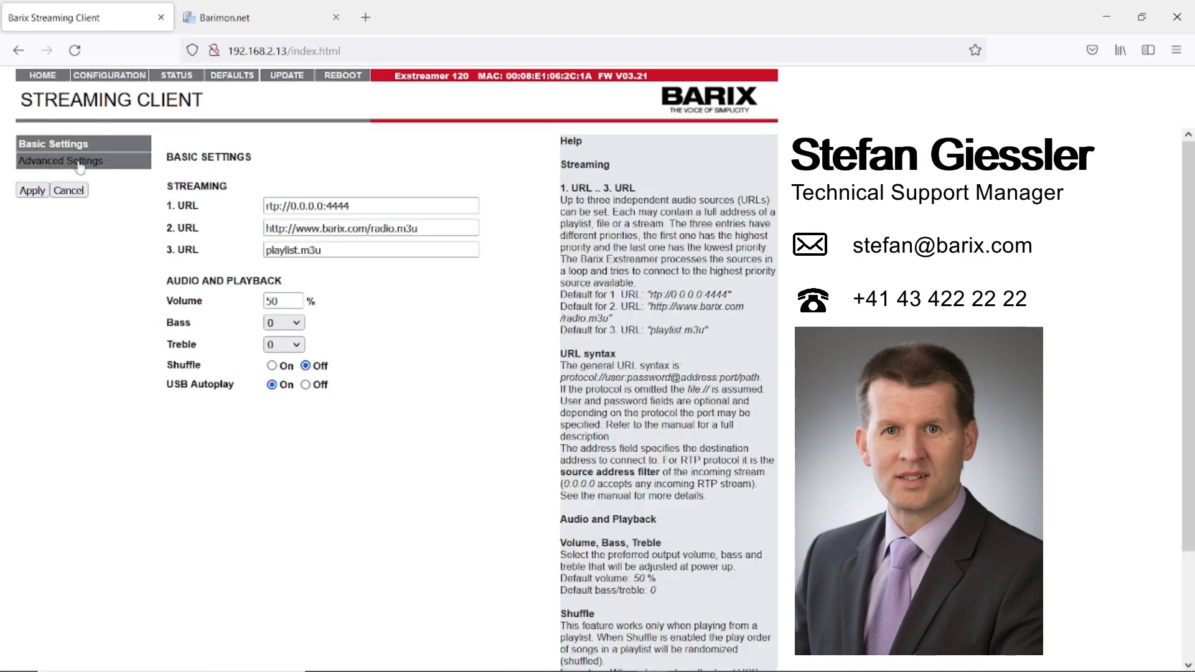
pyautogui.click(80, 163)
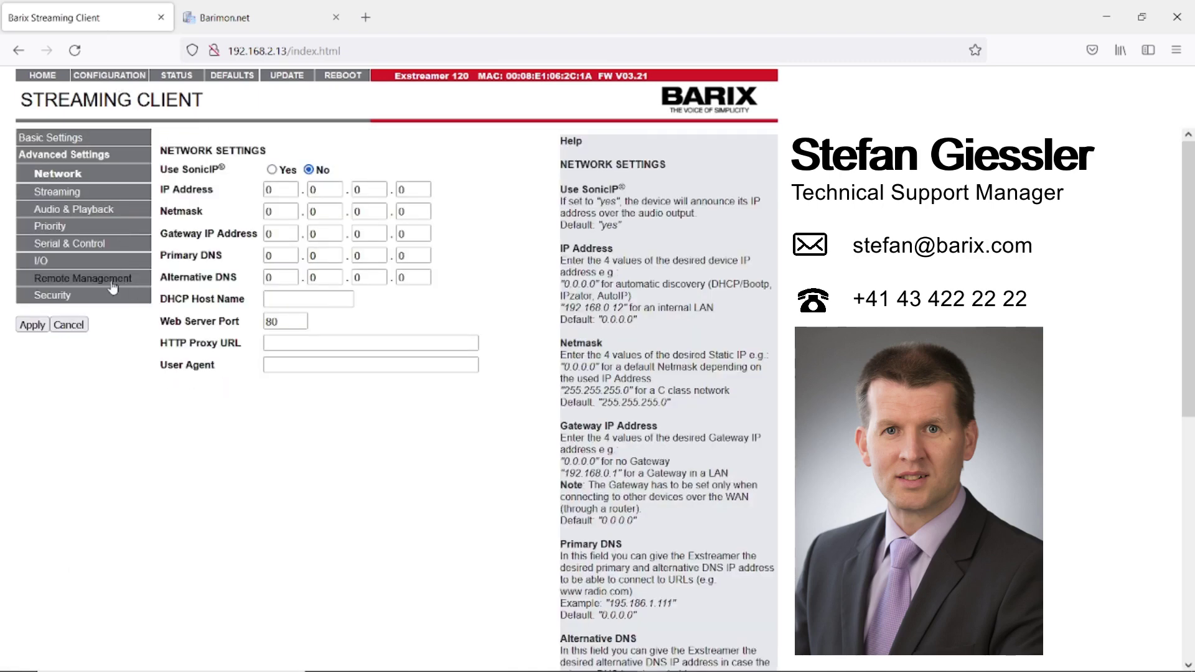
pyautogui.click(107, 280)
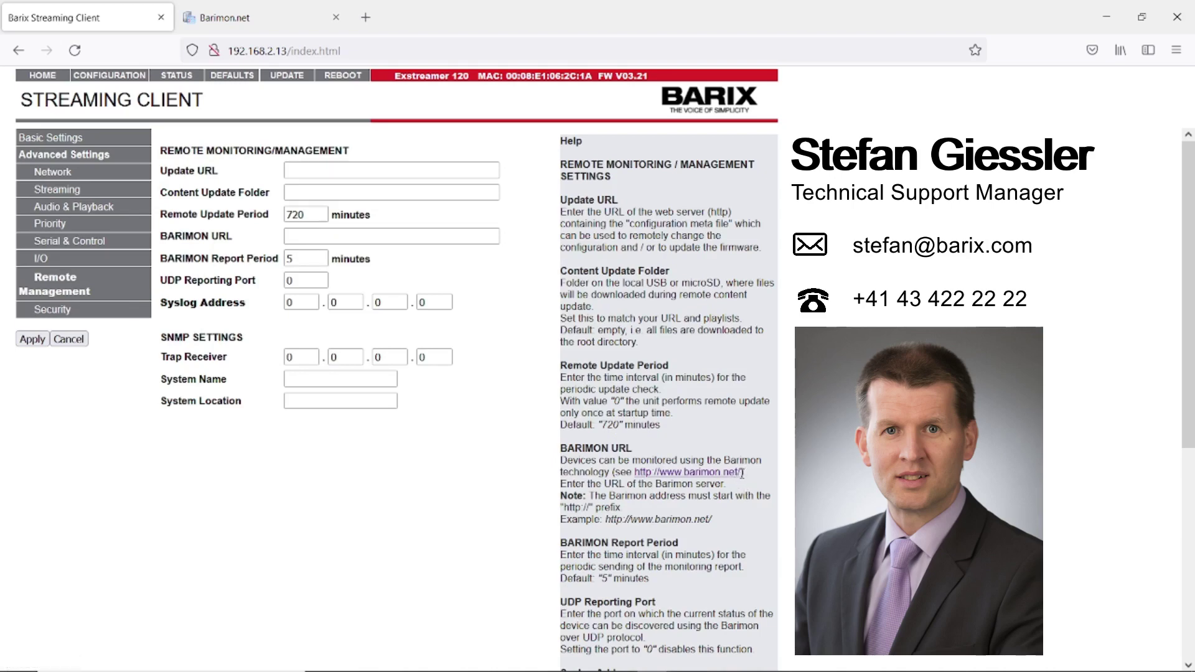
pyautogui.moveTo(742, 473); pyautogui.dragTo(636, 477)
pyautogui.hotkey('ctrl', 'c')
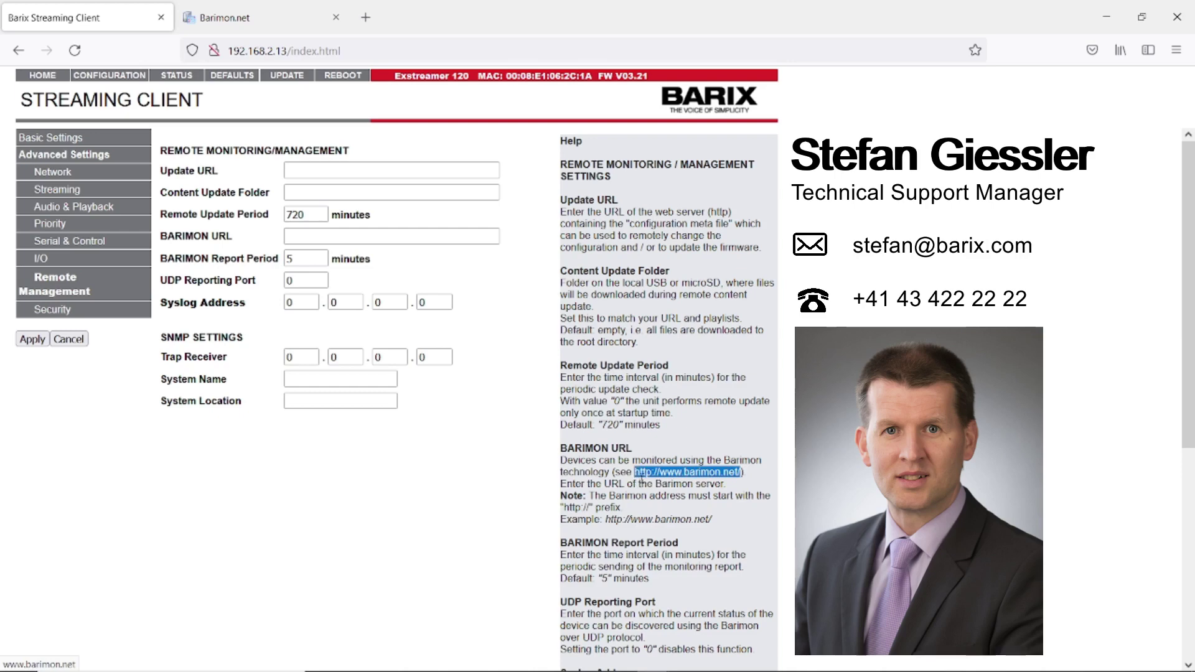
pyautogui.click(308, 236)
pyautogui.hotkey('ctrl', 'v')
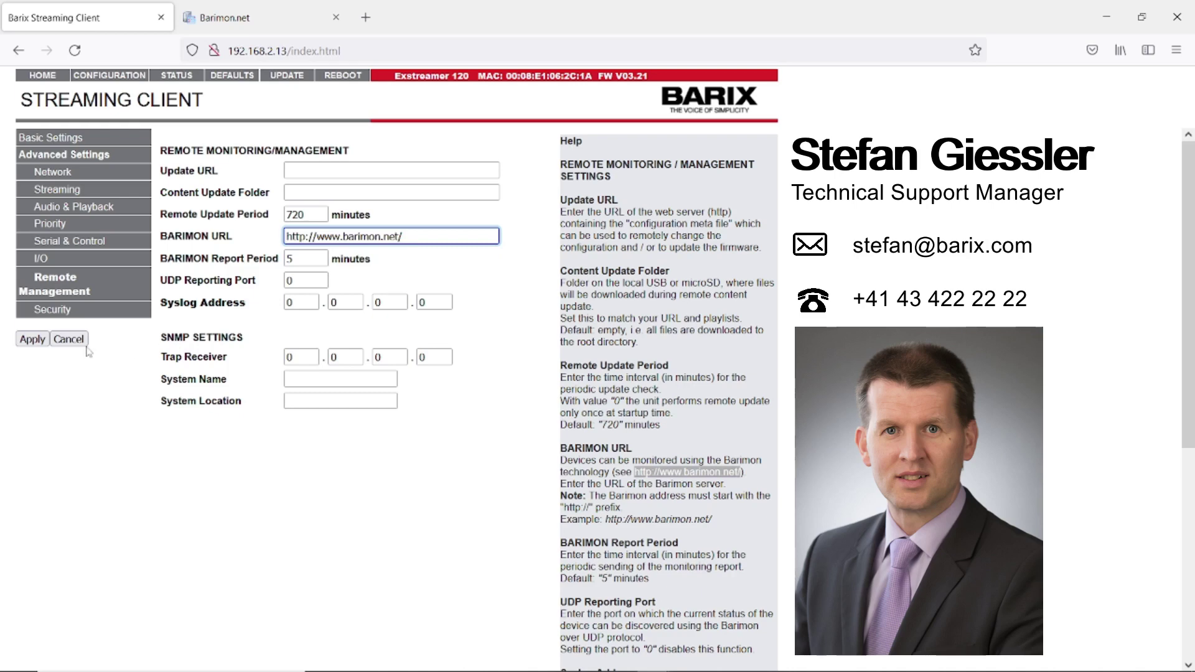
pyautogui.click(32, 339)
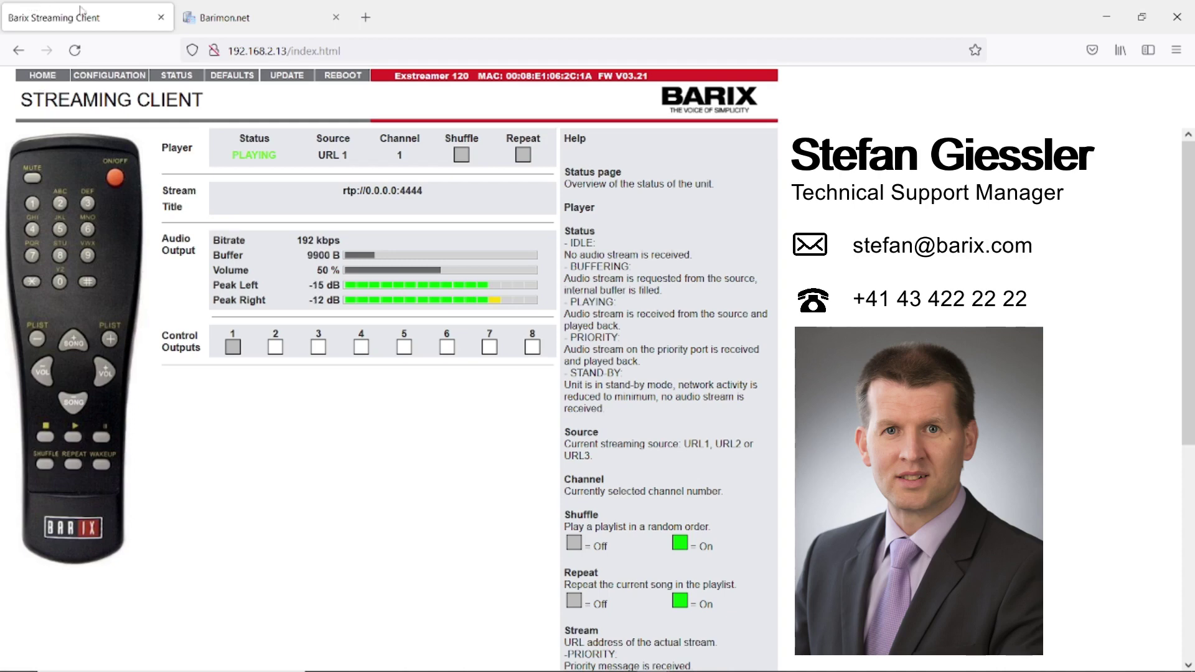
# Show Test device's history as a table with the 18:04:56 report.
pyautogui.click(265, 23)
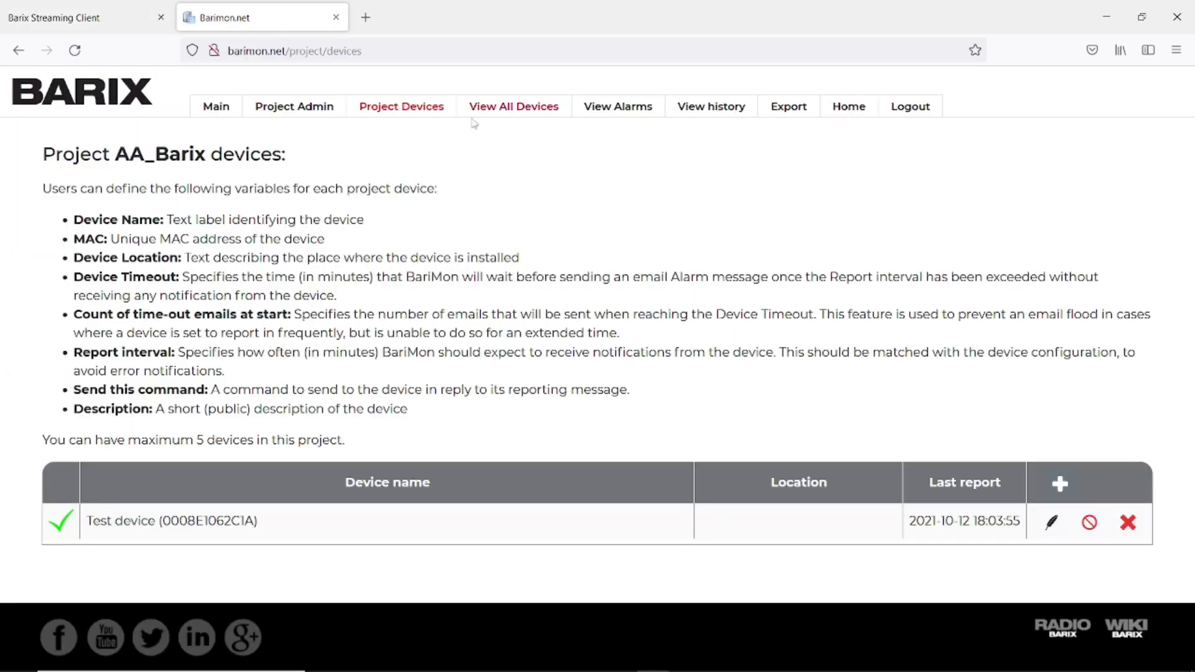
pyautogui.click(709, 112)
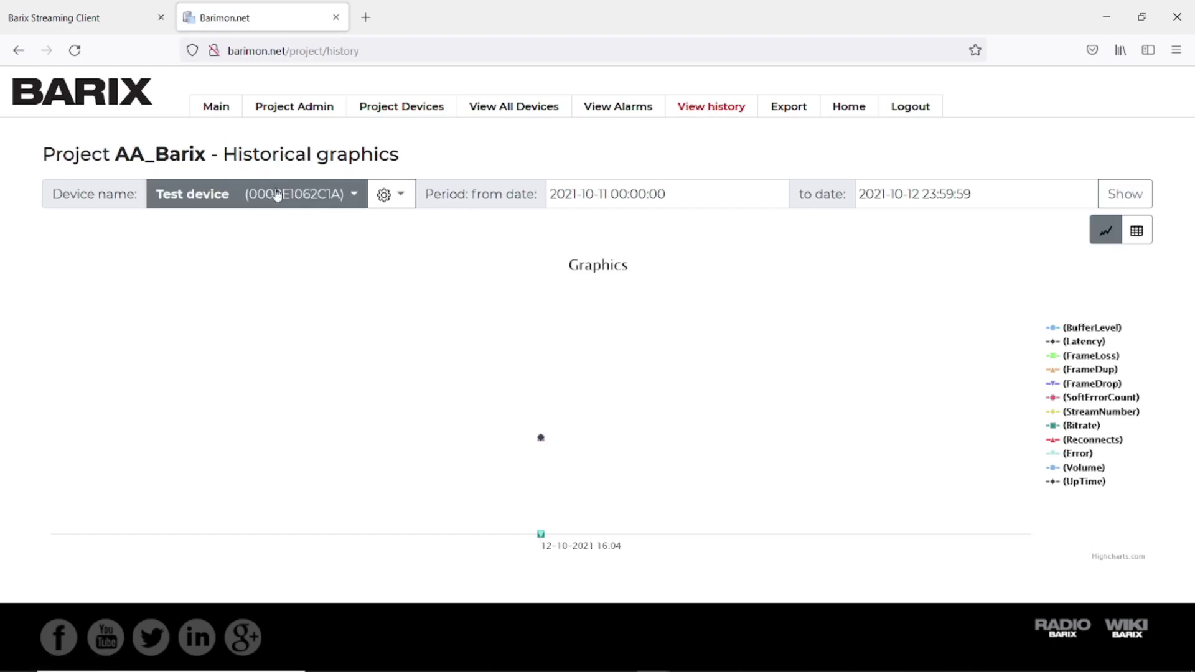
pyautogui.click(401, 202)
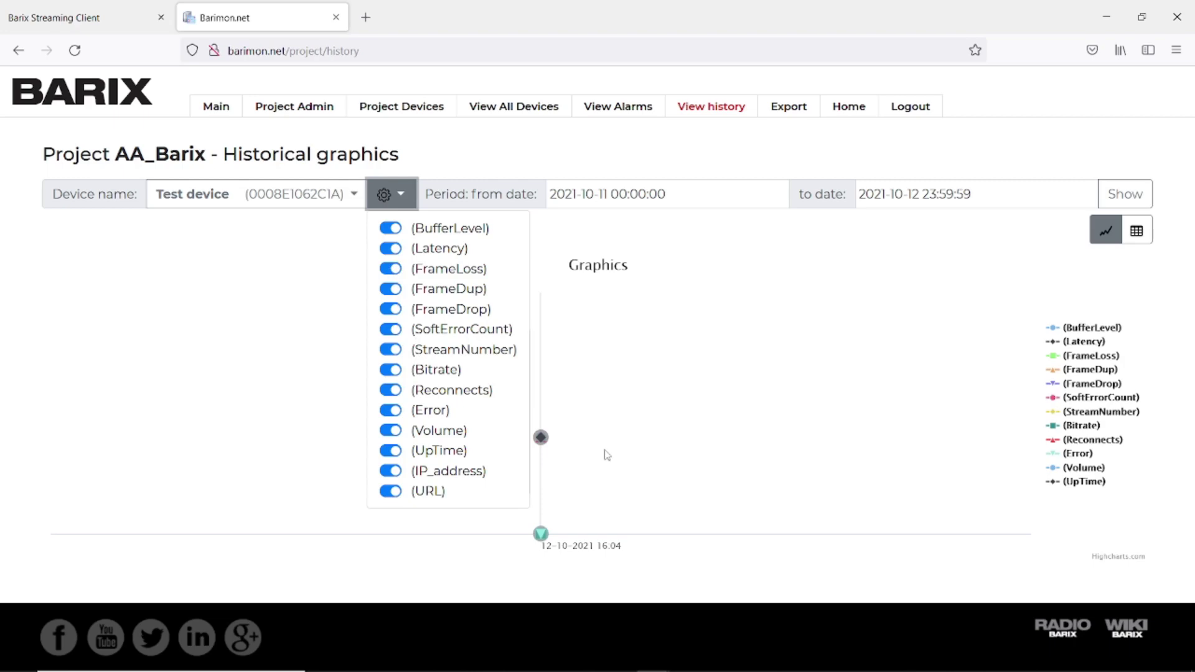
pyautogui.click(1036, 250)
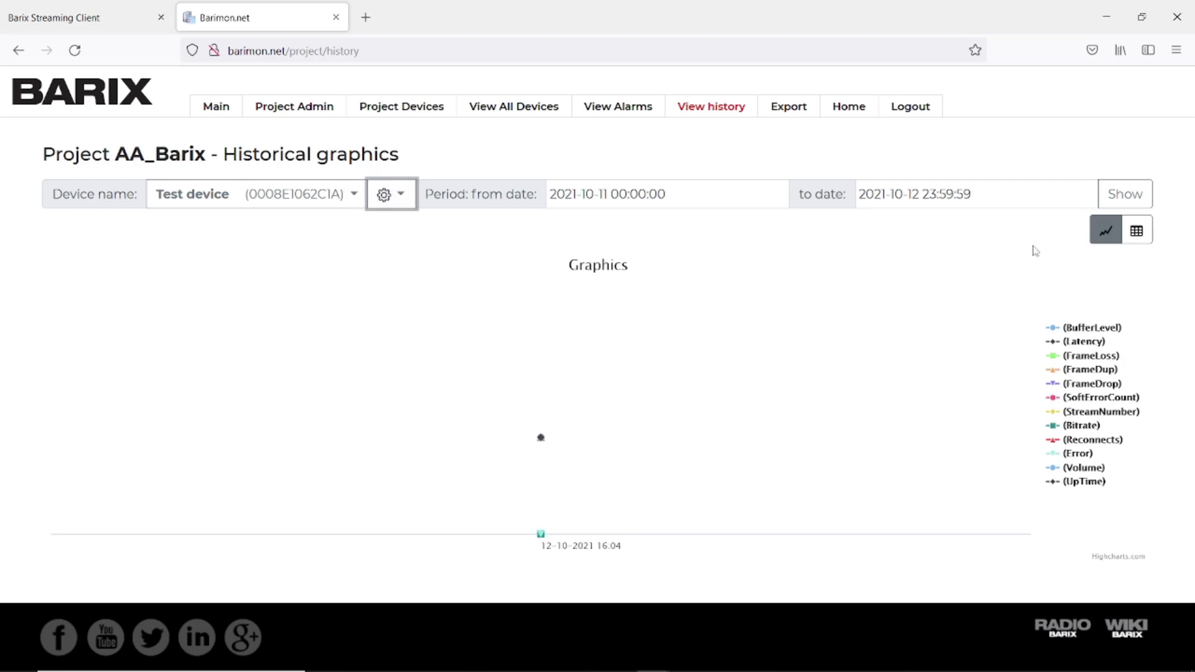
pyautogui.click(1137, 231)
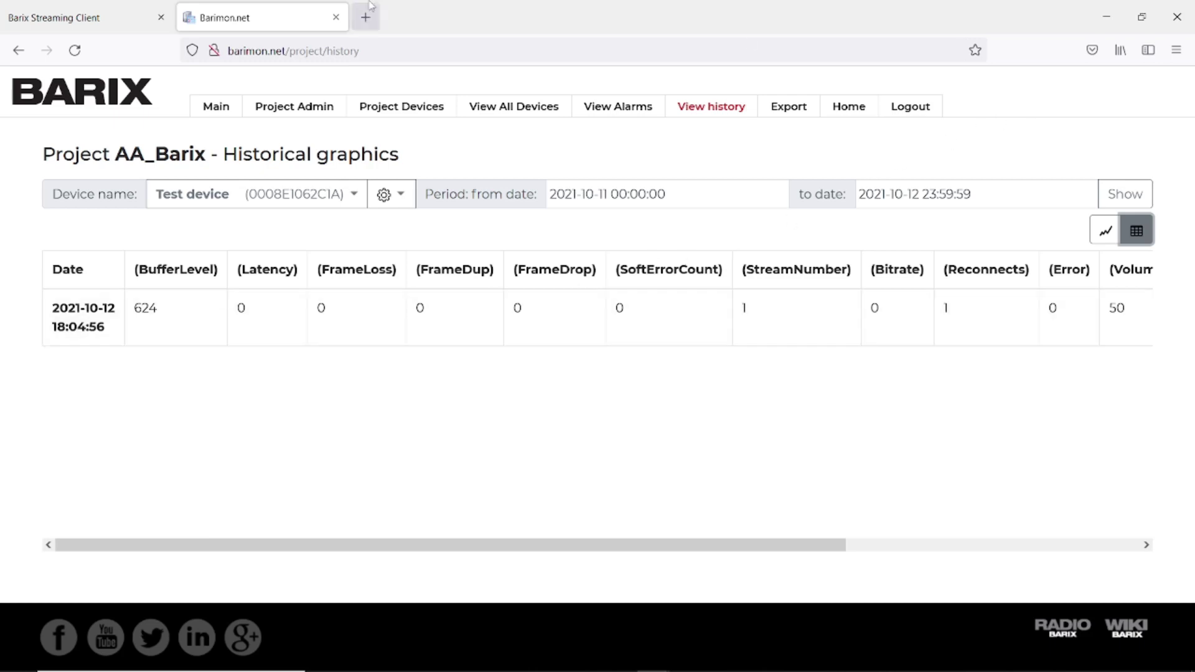
# Stop and restart the Instreamer's encoding, then return to the BariMon history tab.
pyautogui.click(111, 19)
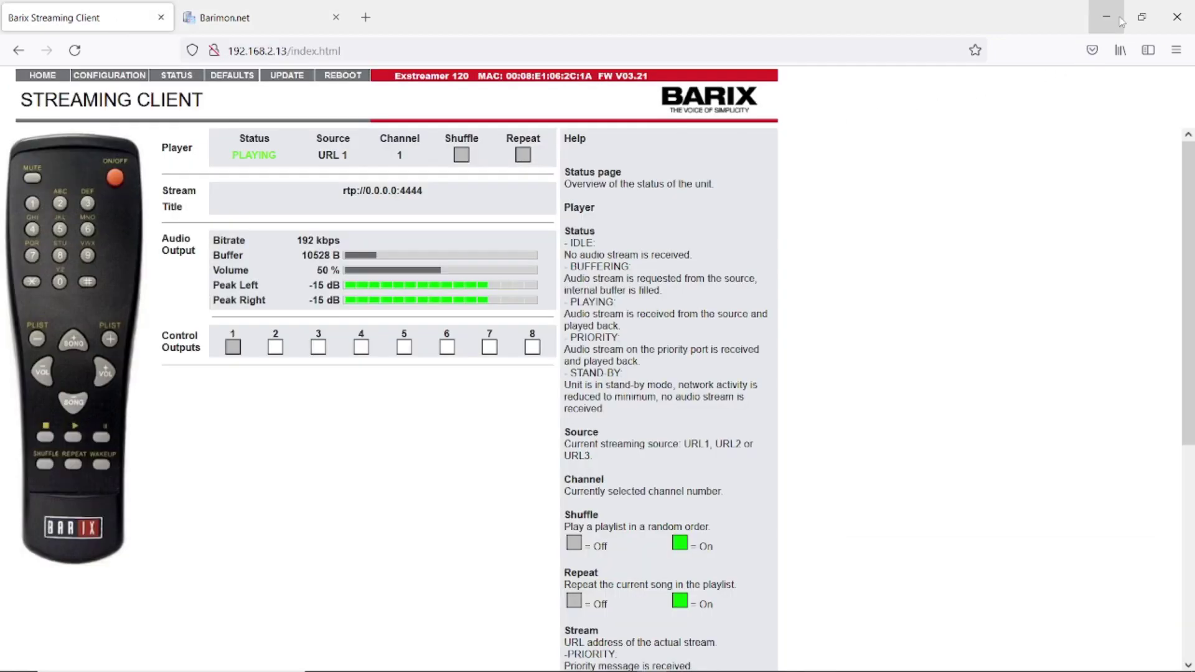
pyautogui.click(1143, 17)
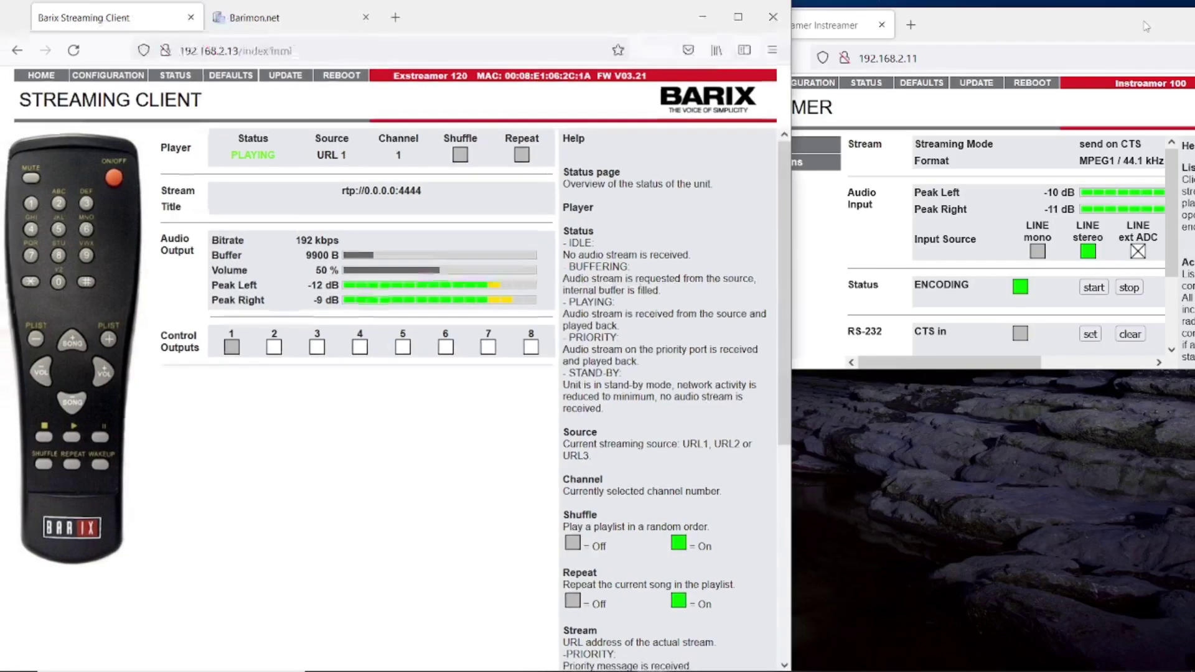
pyautogui.click(1008, 24)
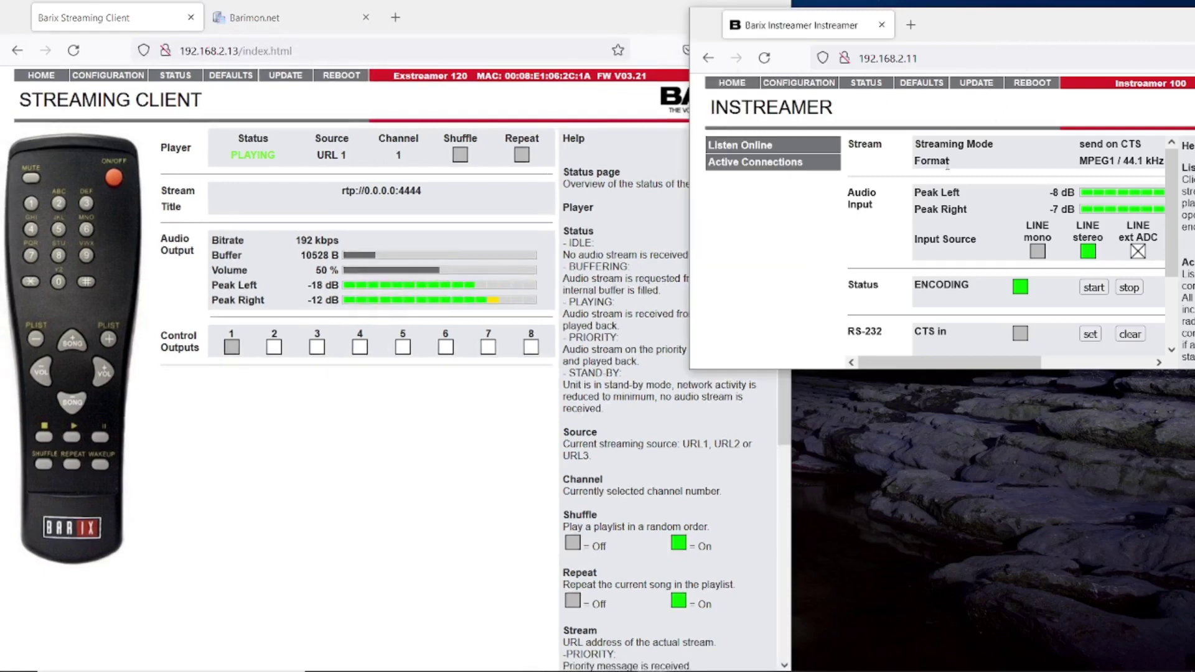
pyautogui.click(1129, 288)
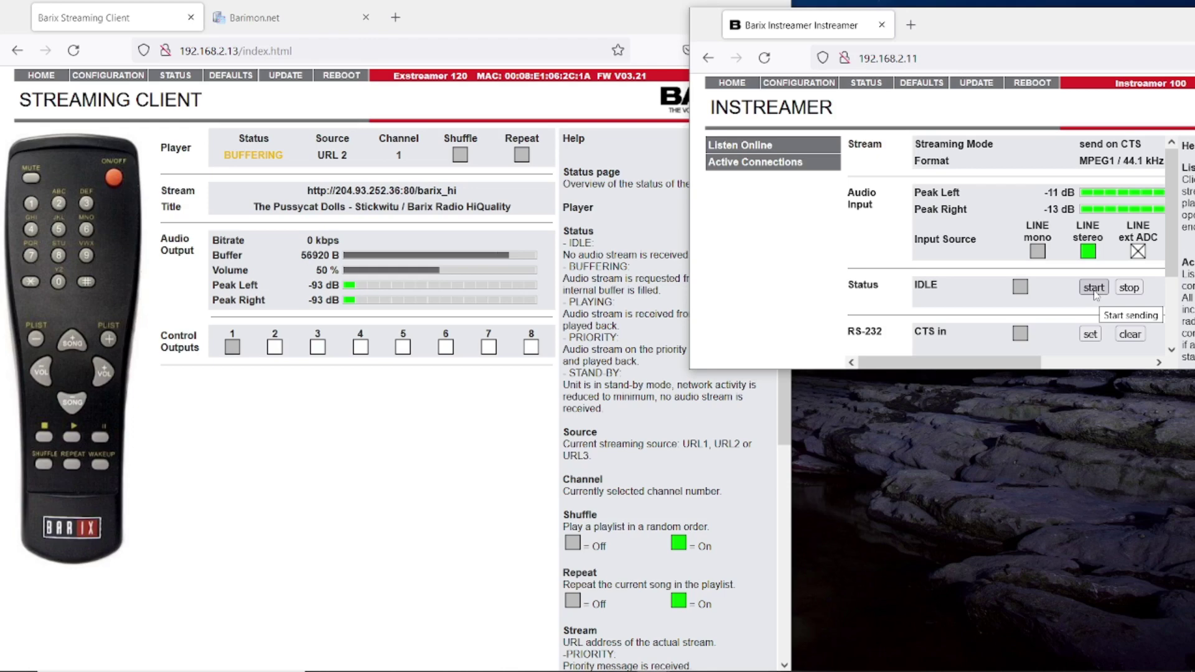
pyautogui.click(1094, 288)
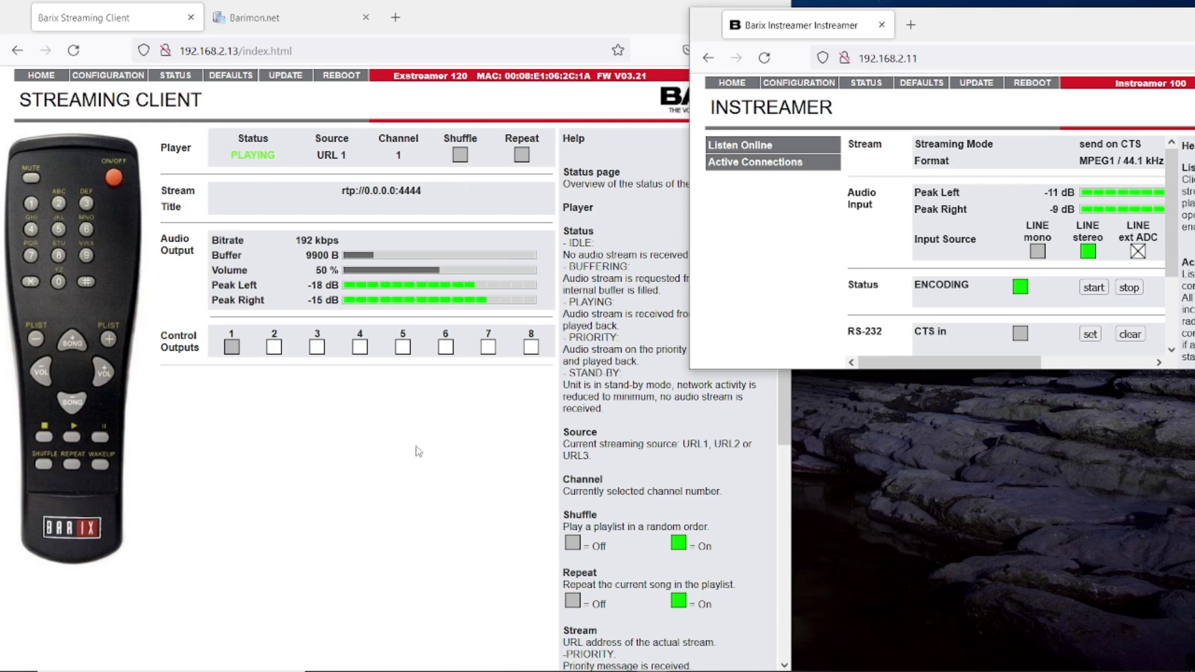
pyautogui.click(292, 17)
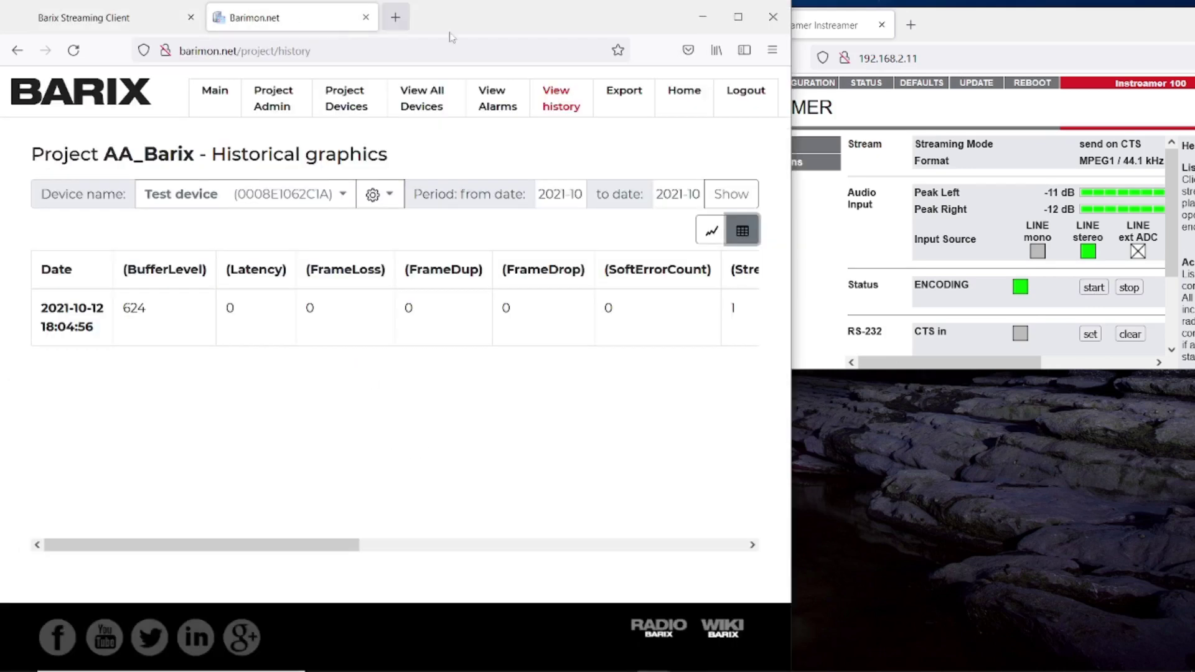
# Reload the history and redraw it without the IP_address, URL, SoftErrorCount and Volume series.
pyautogui.click(746, 23)
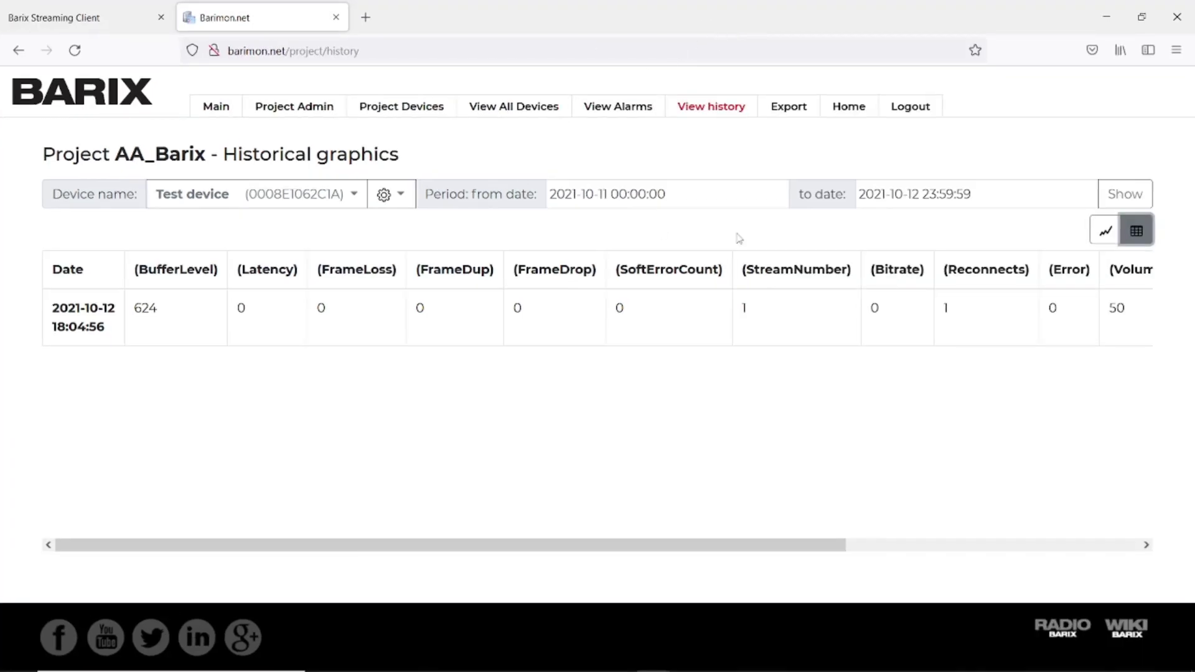
pyautogui.click(1124, 195)
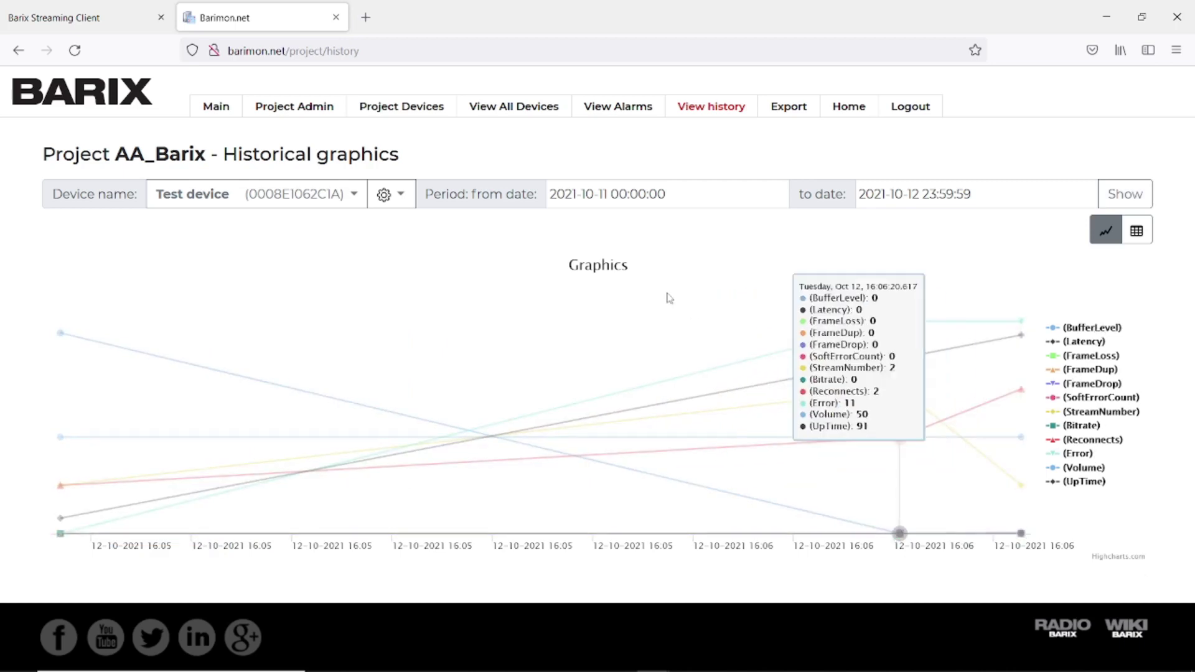
pyautogui.click(402, 198)
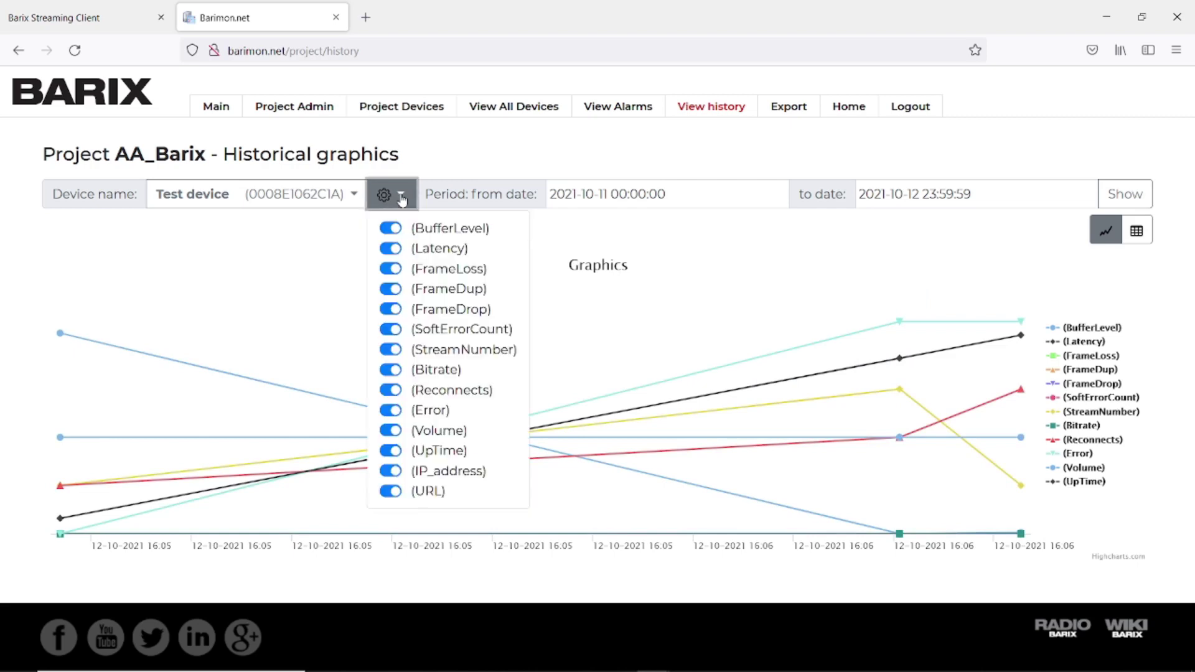
pyautogui.click(388, 472)
pyautogui.click(388, 491)
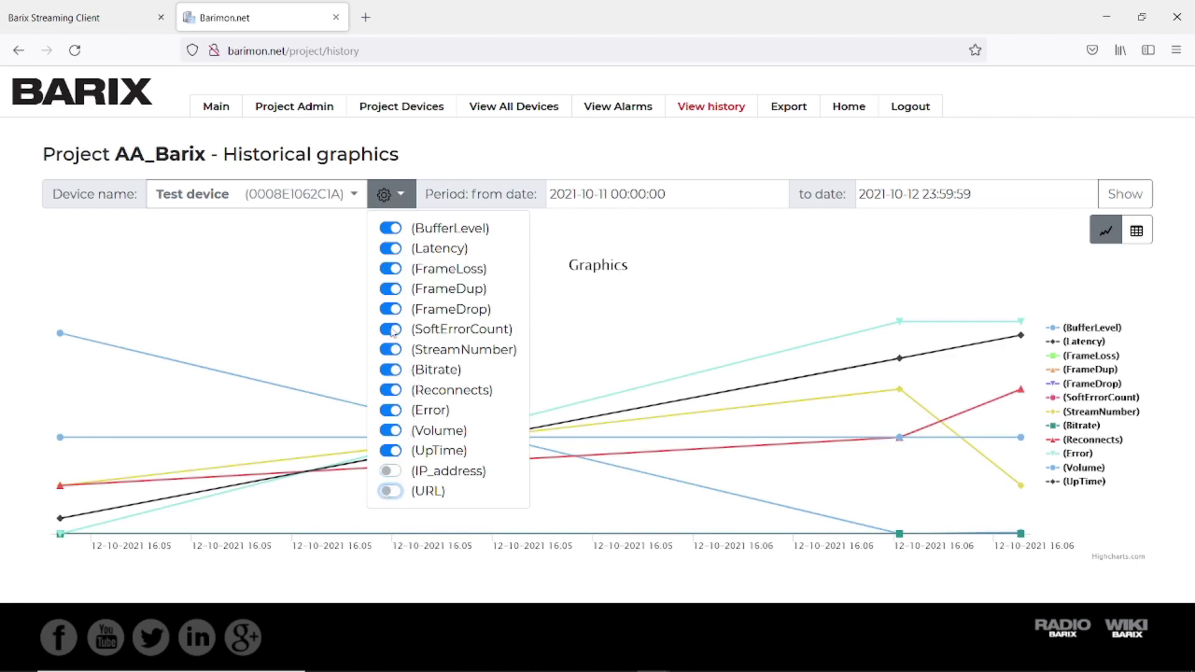
pyautogui.click(388, 332)
pyautogui.click(389, 431)
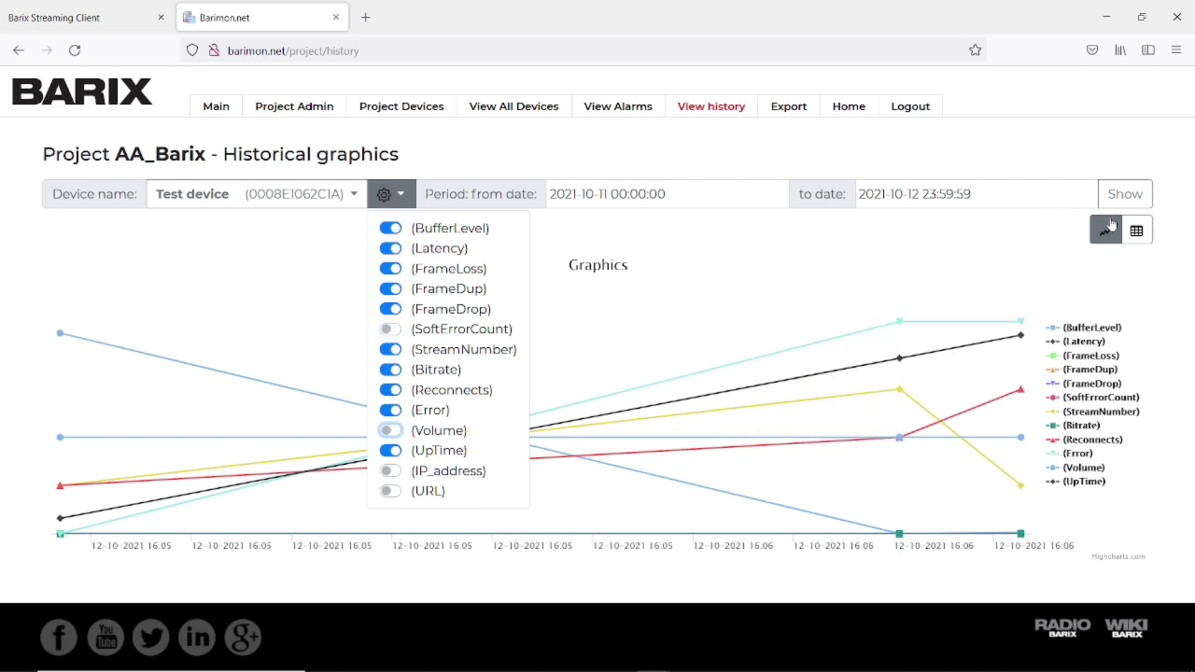
pyautogui.click(1118, 198)
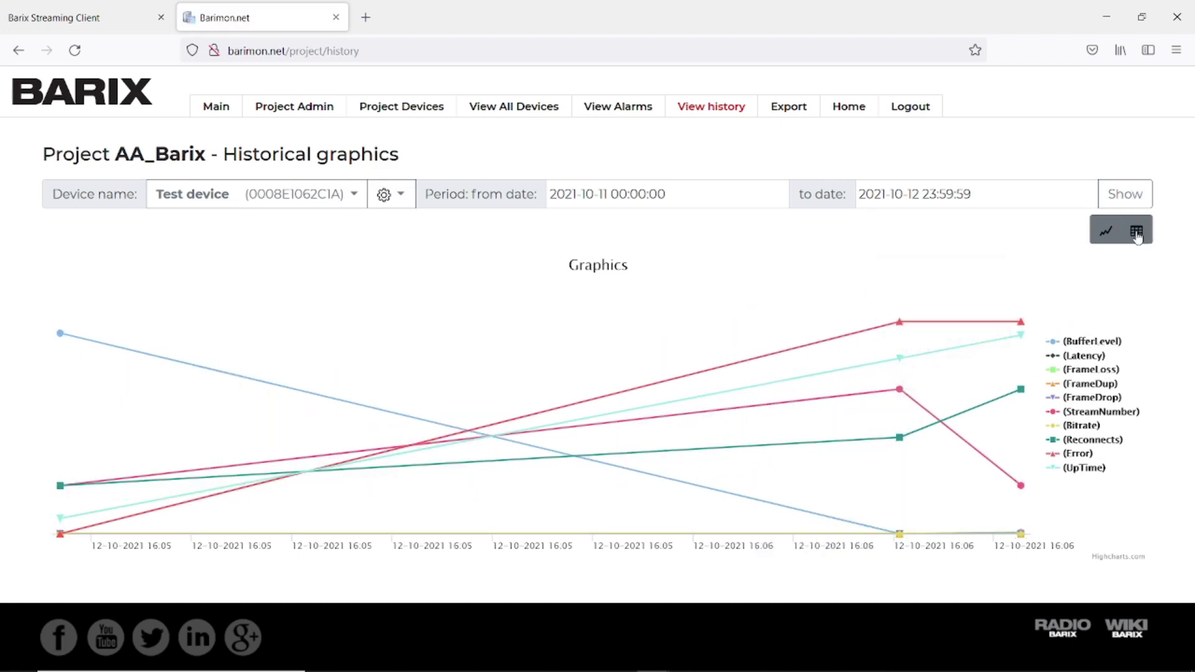
# Switch to table view and highlight StreamNumber 2, UpTime 103, then StreamNumber 1.
pyautogui.click(1136, 235)
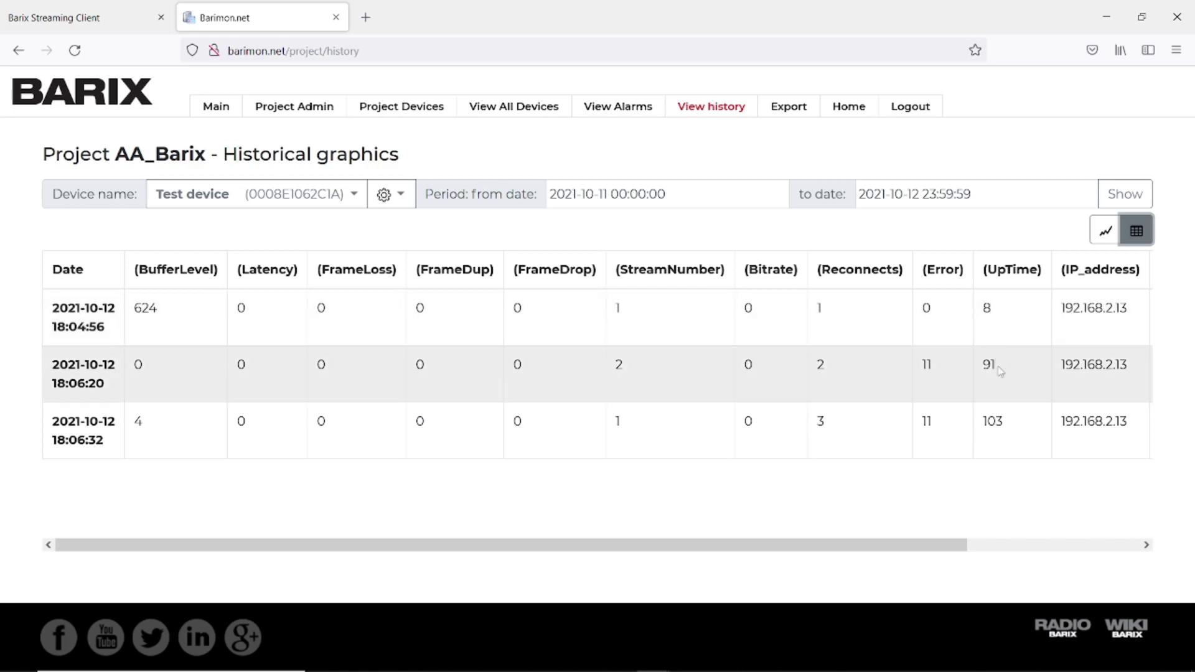
pyautogui.click(620, 368)
pyautogui.doubleClick(619, 366)
pyautogui.click(619, 366)
pyautogui.doubleClick(618, 366)
pyautogui.doubleClick(1002, 421)
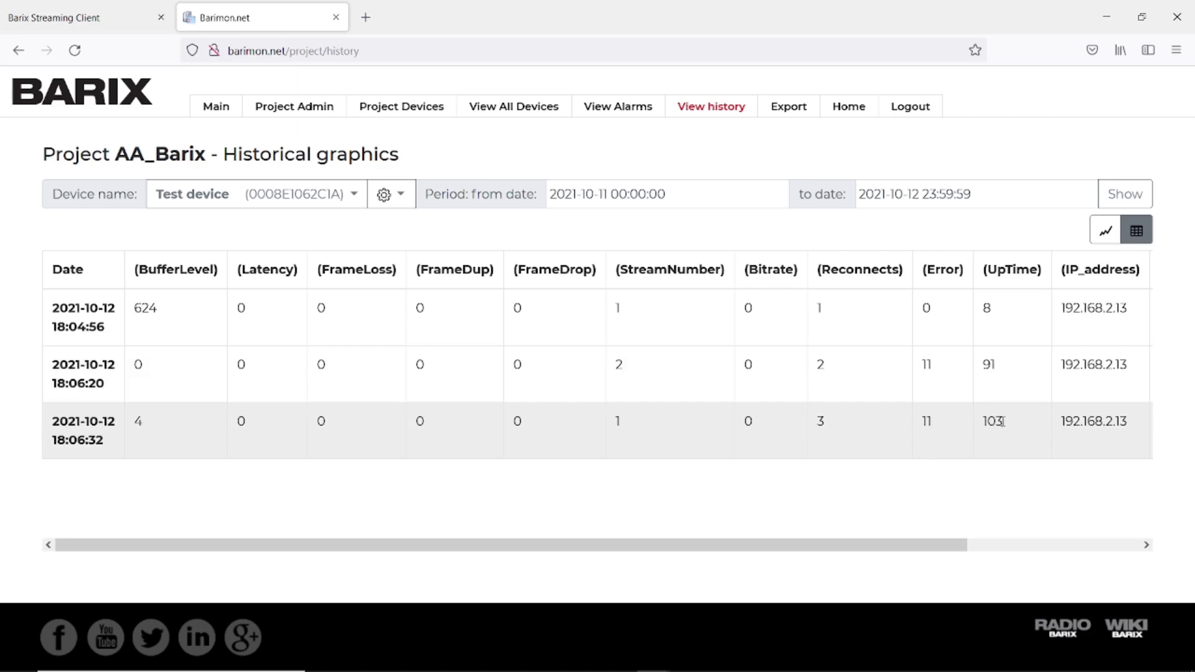
pyautogui.doubleClick(621, 424)
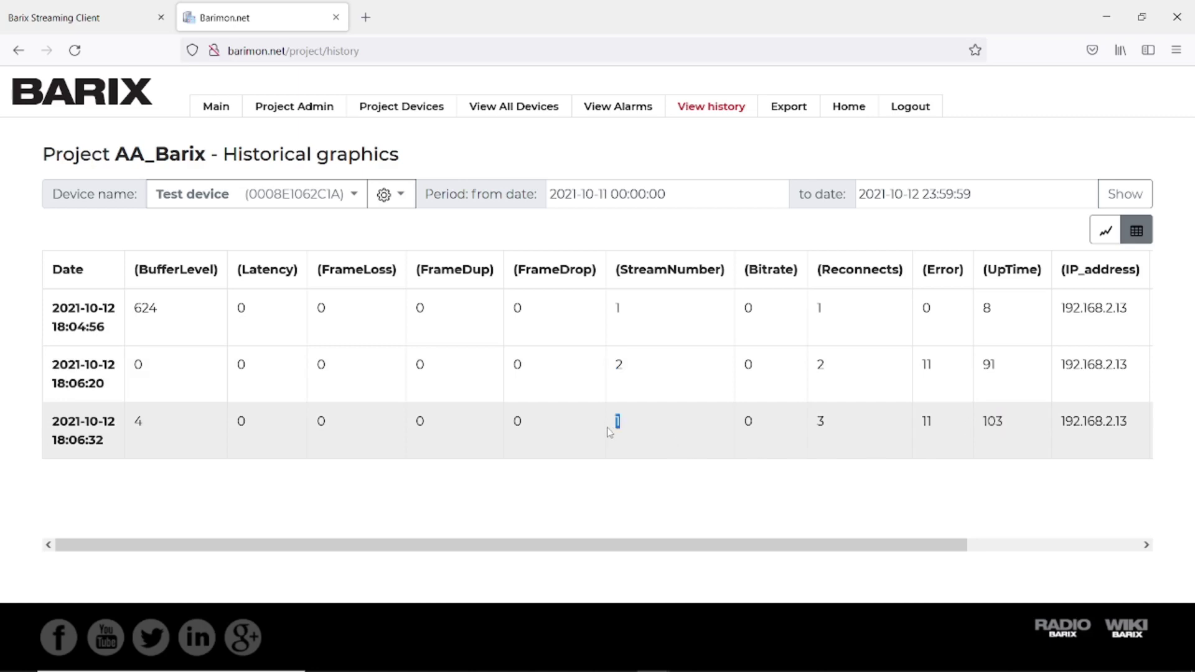